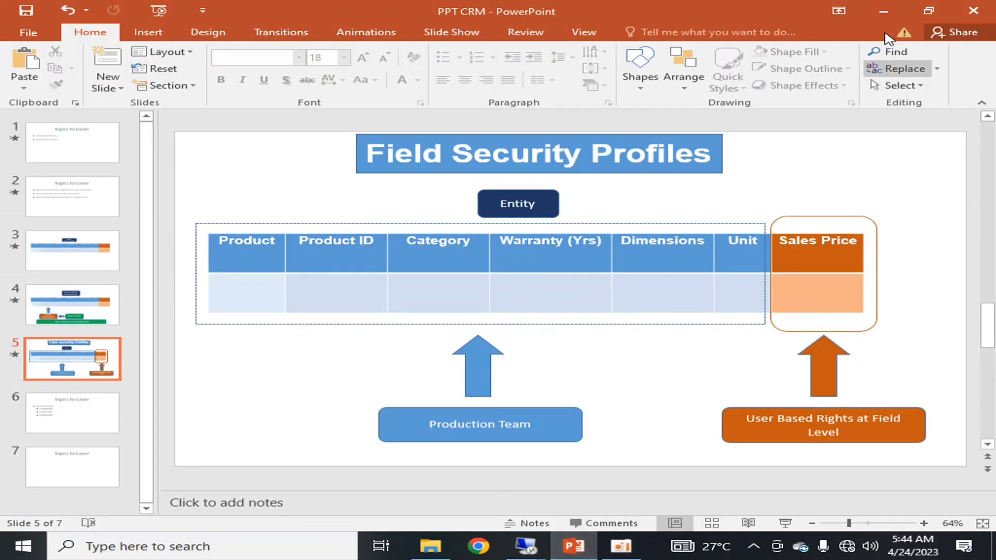
Minimize the PowerPoint slide to bring back the Dynamics 365 product details list
click(884, 10)
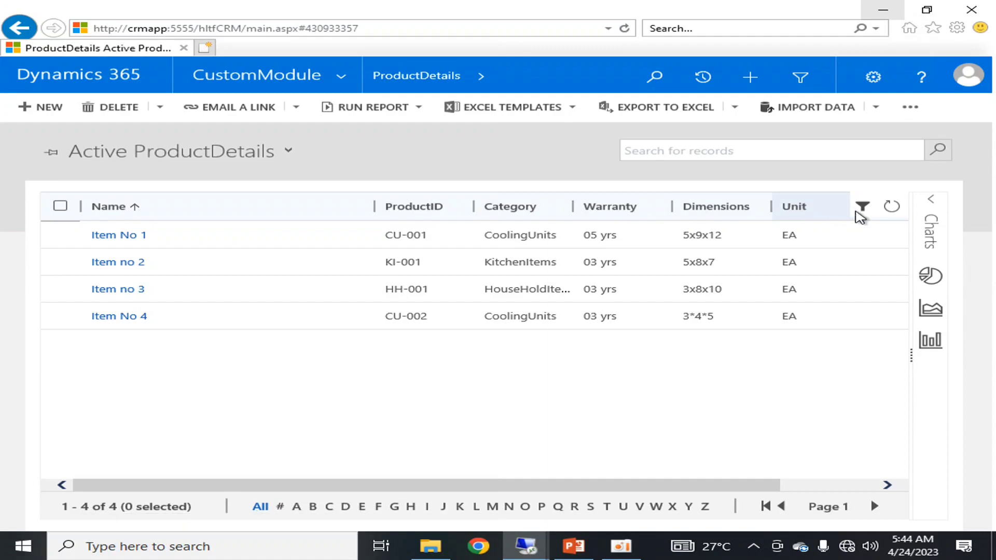
Check which account is signed in and scroll the grid to the SalesPrice column
drag(773, 486, 901, 469)
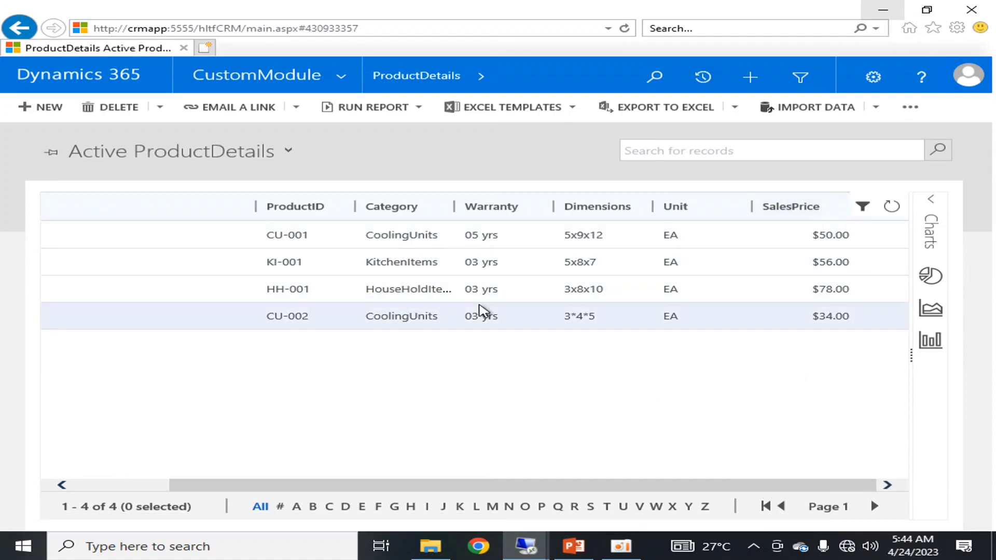
click(974, 82)
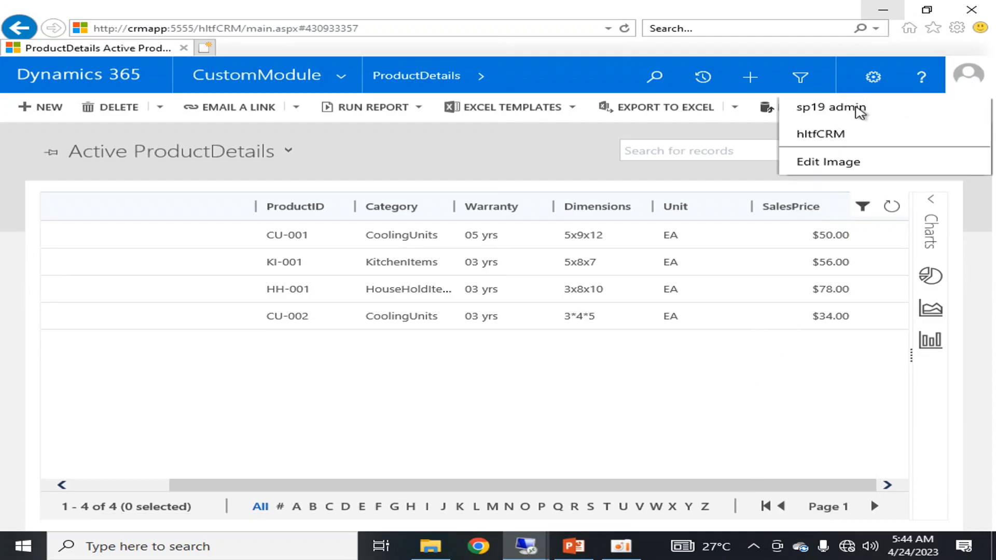
click(751, 490)
drag(751, 490, 654, 490)
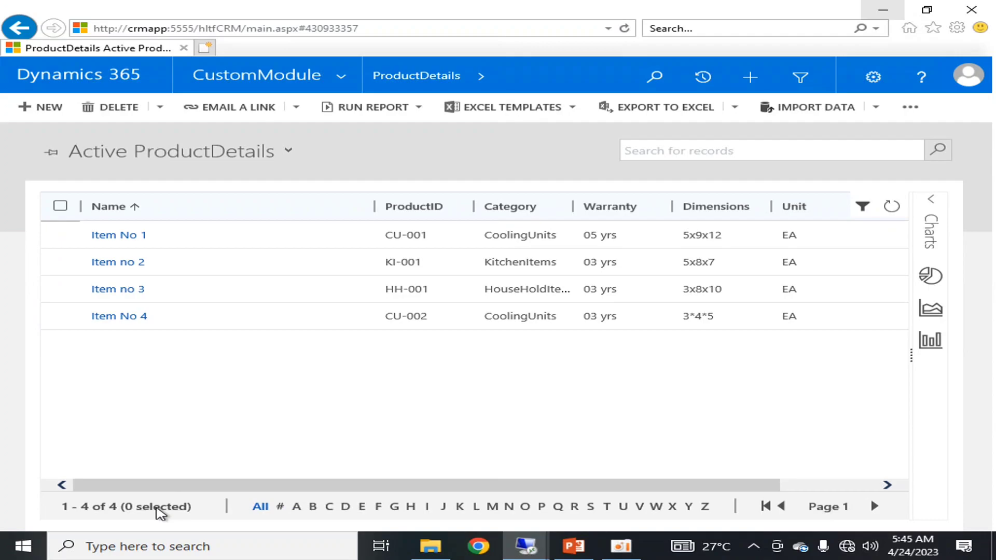
Open Item No 1 and change its SalesPrice from $50.00 to $500.00 without saving
click(115, 233)
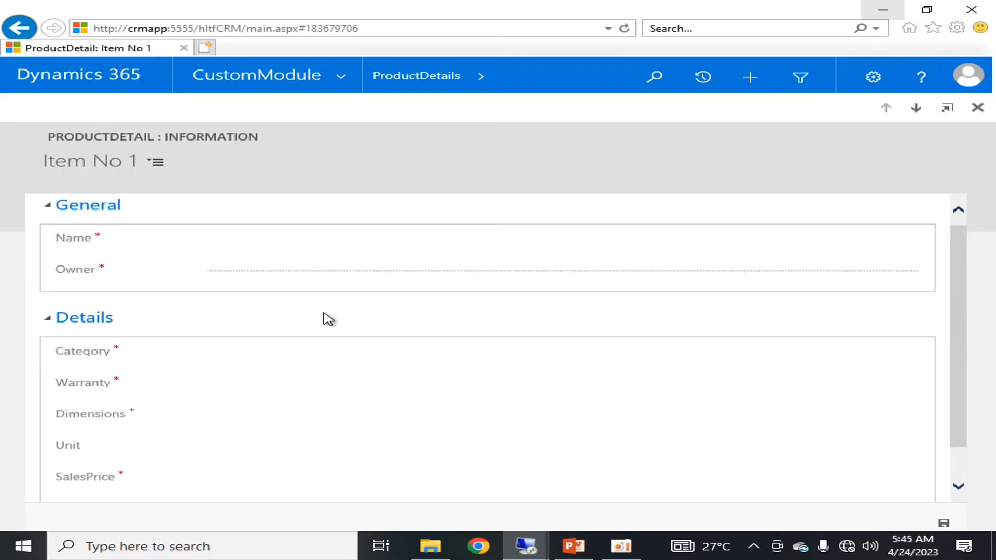
scroll(340, 325, down, 1)
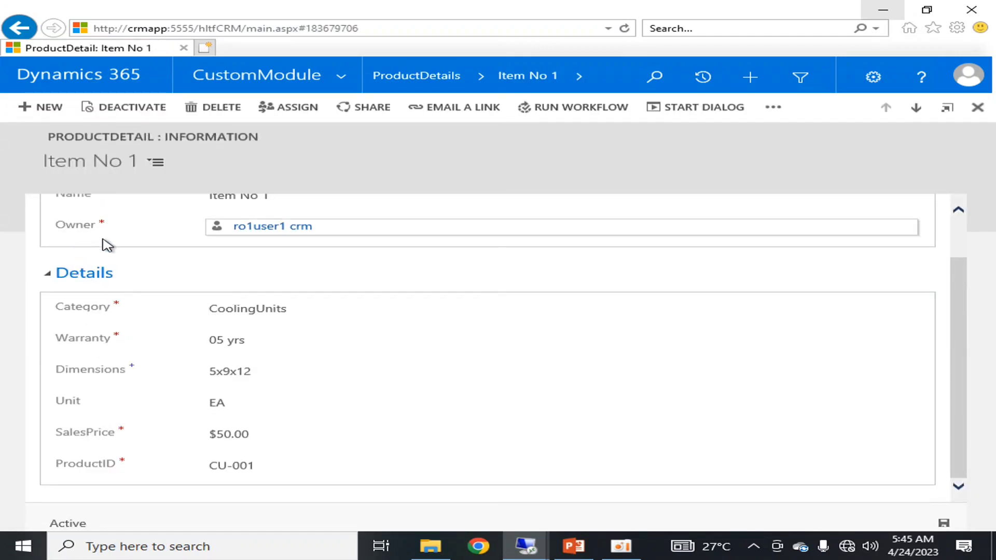
scroll(231, 280, up, 1)
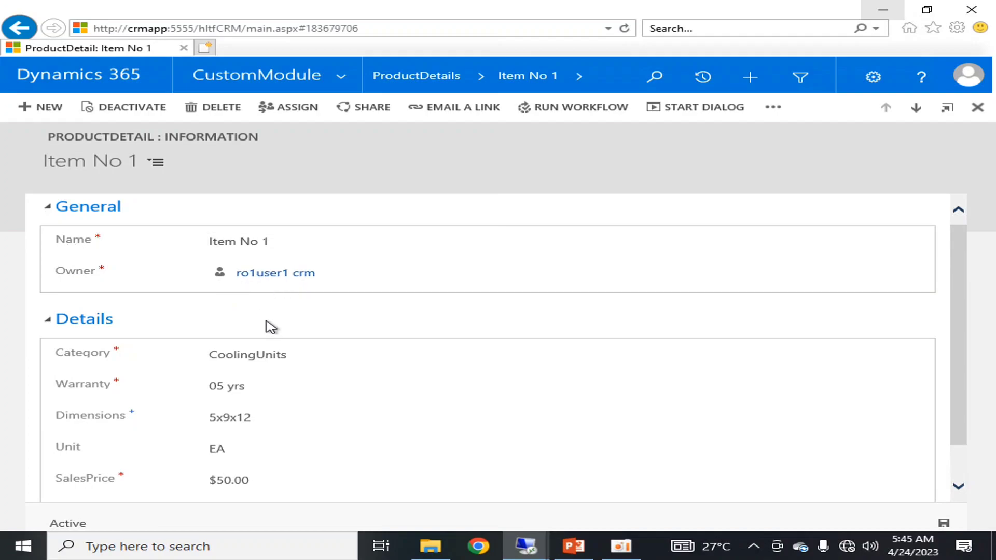
scroll(156, 317, down, 1)
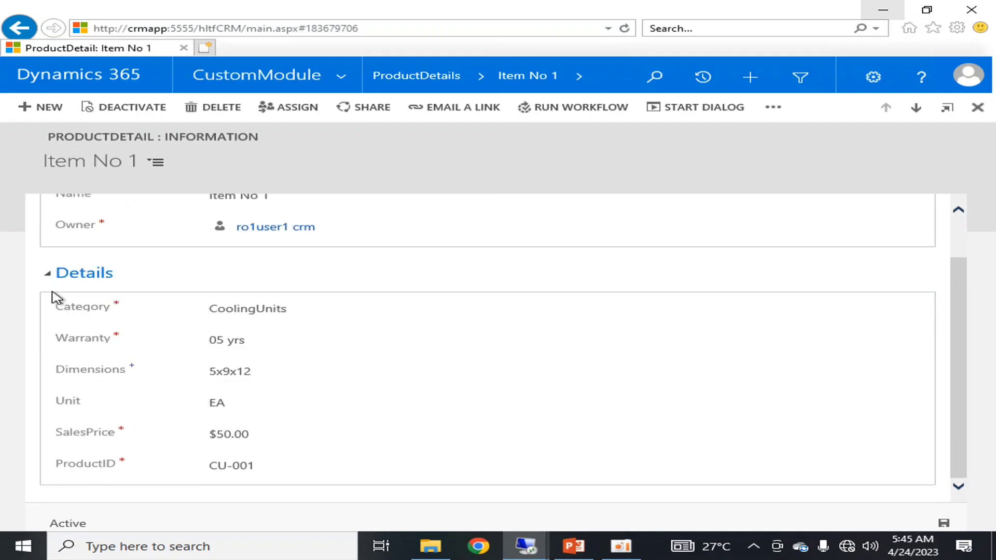
scroll(345, 399, up, 1)
scroll(346, 402, down, 1)
click(269, 438)
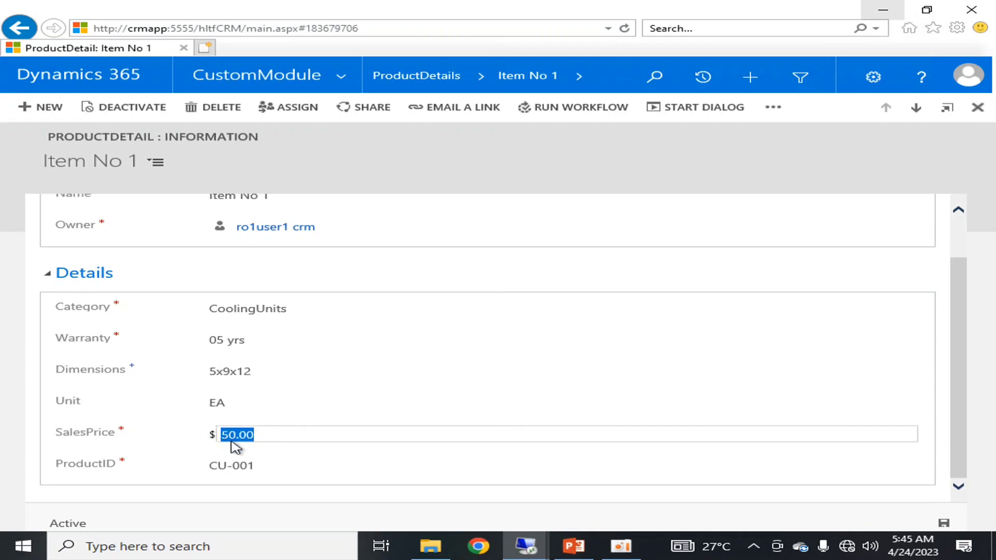
click(259, 438)
click(231, 434)
text(0)
click(358, 499)
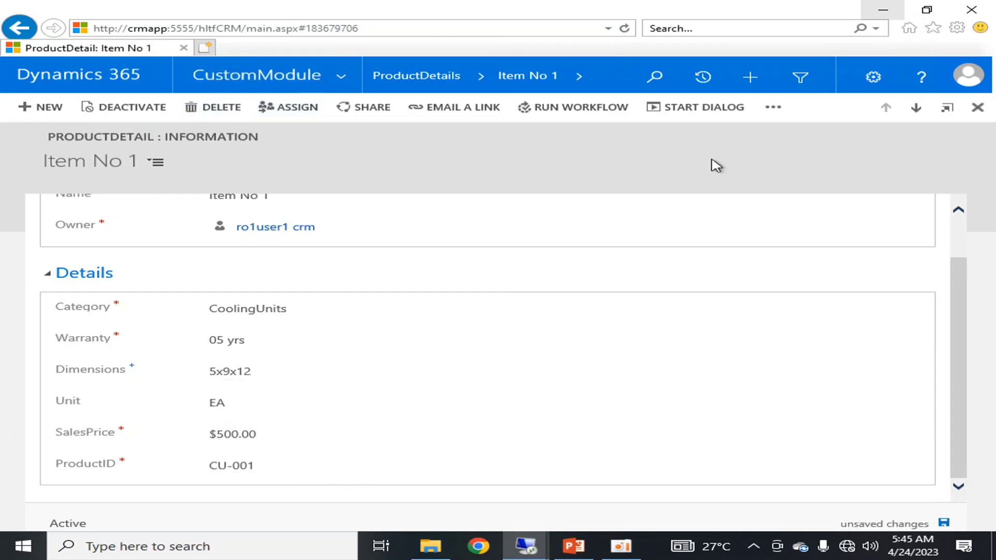
scroll(258, 352, up, 2)
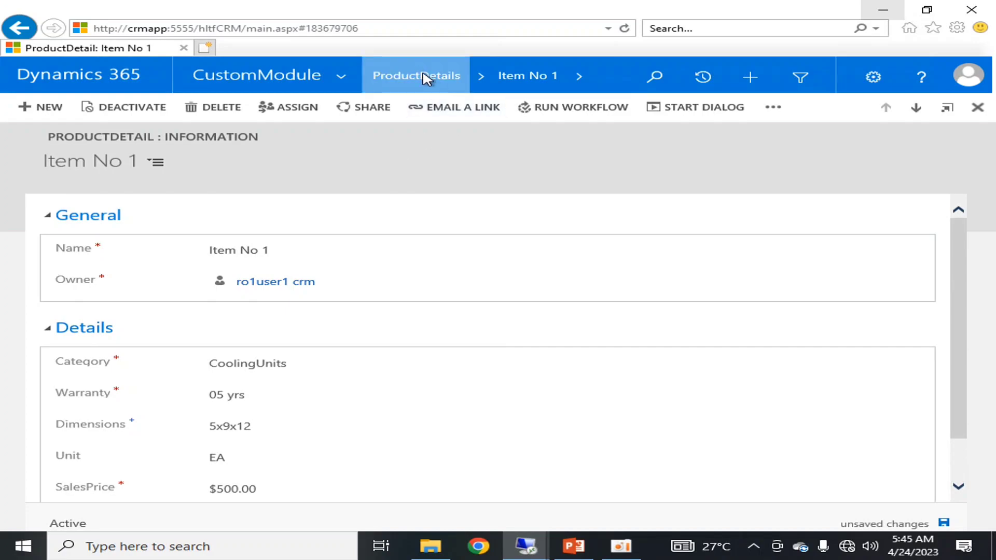
Under Settings > Security > Field Security Profiles, create and save the profile 'ProdtMgmtHideSP'
click(342, 83)
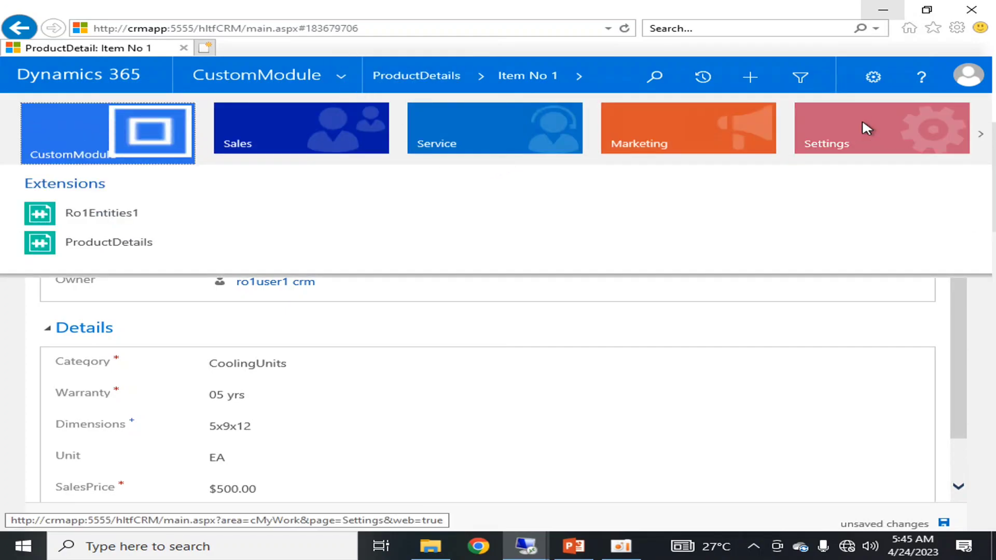
click(877, 128)
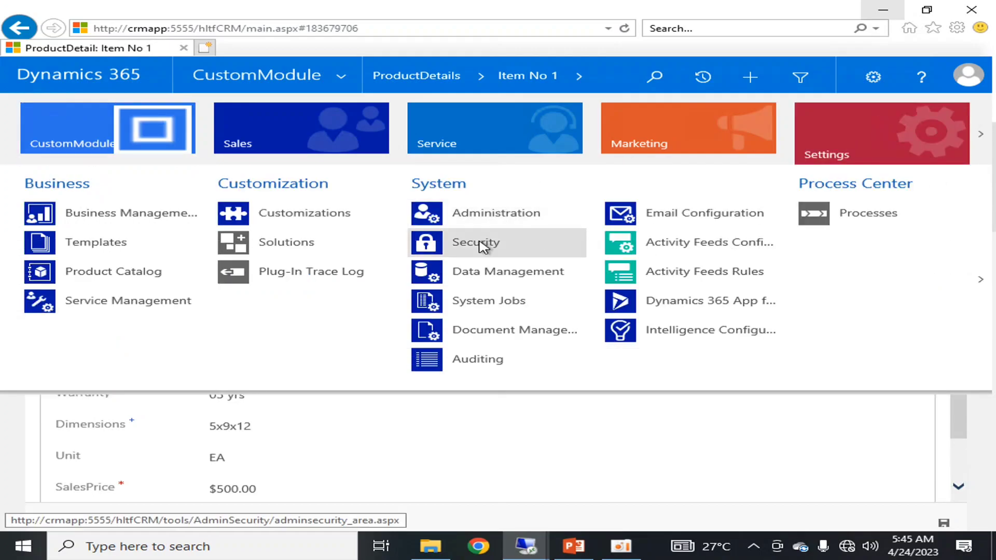
click(478, 247)
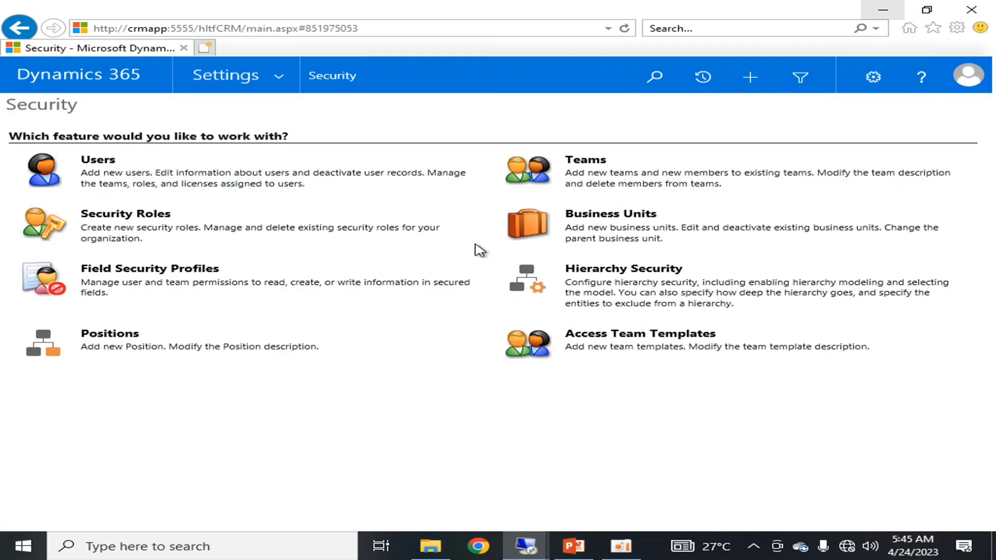
click(102, 270)
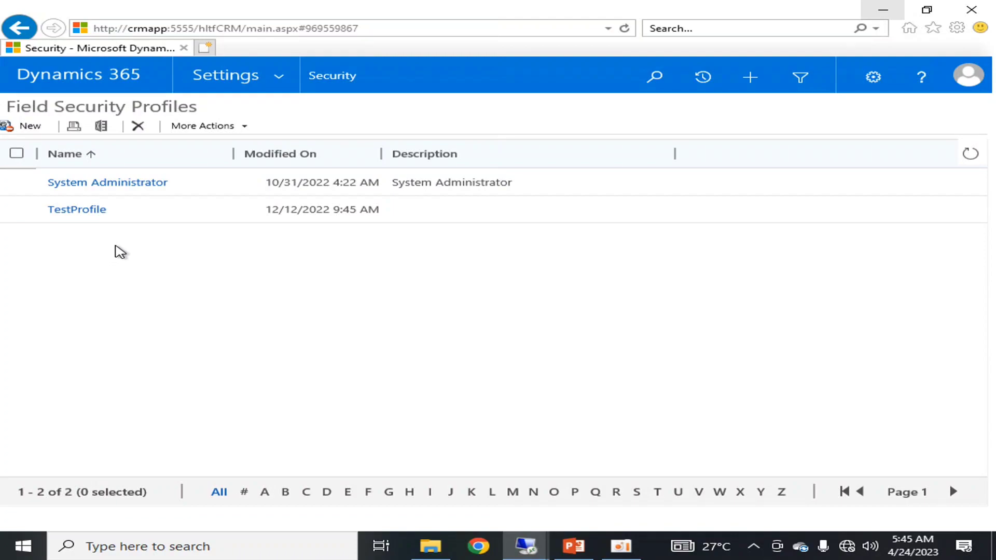
click(32, 128)
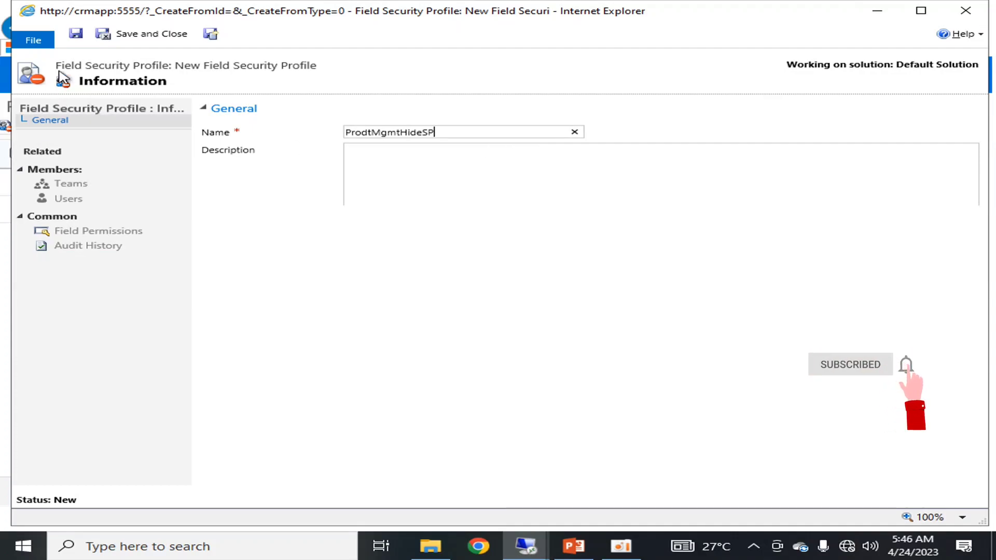
click(79, 38)
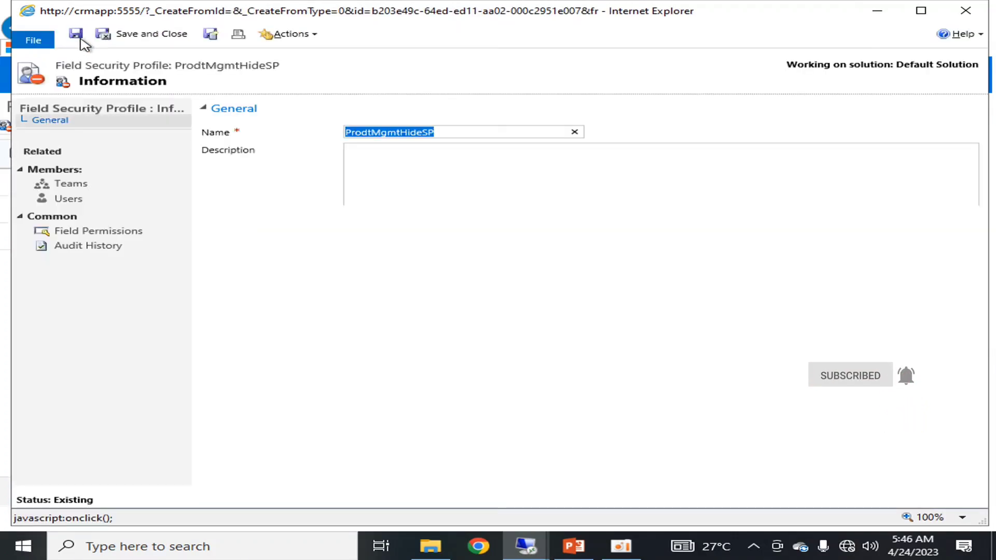
Add the regional-office user as a ProdtMgmtHideSP member, review Field Permissions, and close the profile
click(98, 202)
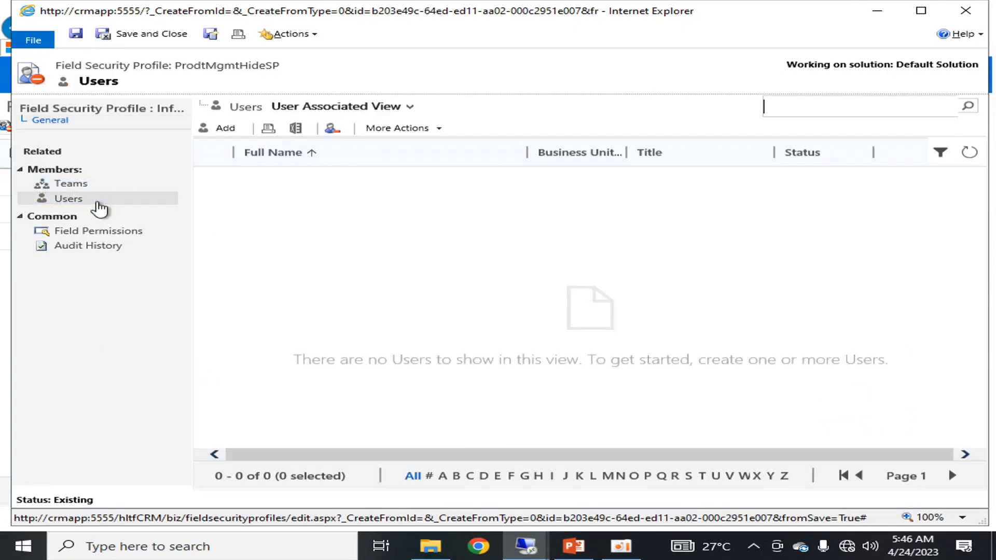
click(232, 130)
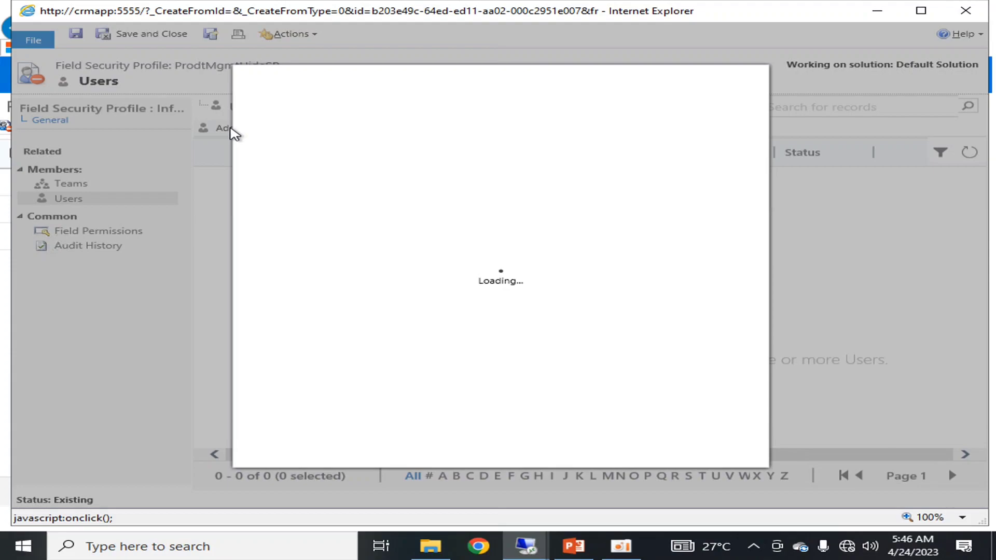
scroll(397, 279, down, 4)
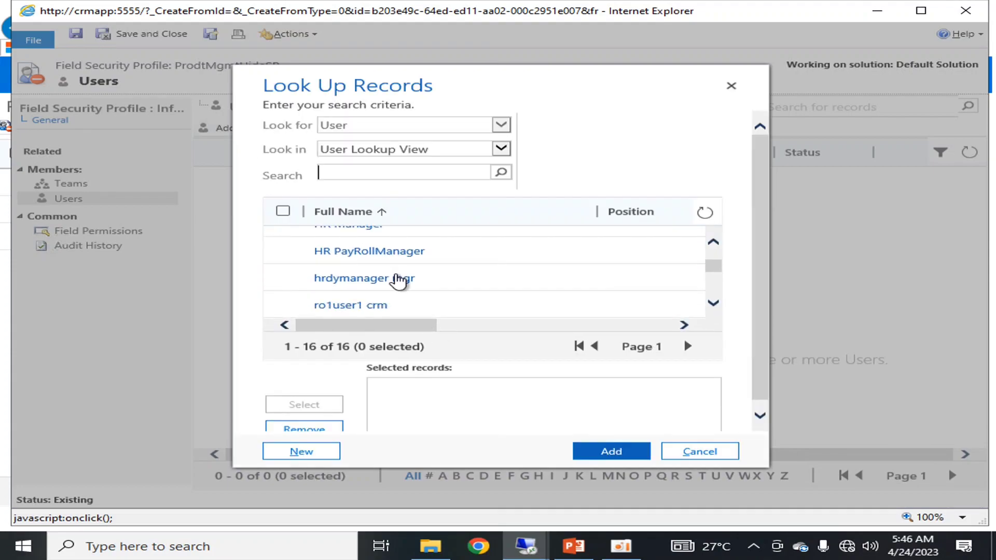
click(283, 304)
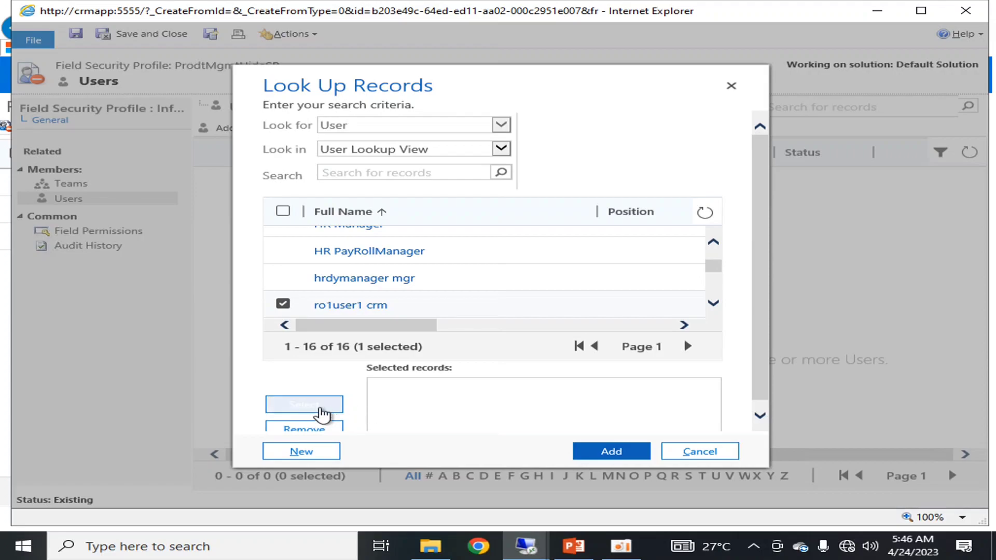
click(326, 407)
click(602, 454)
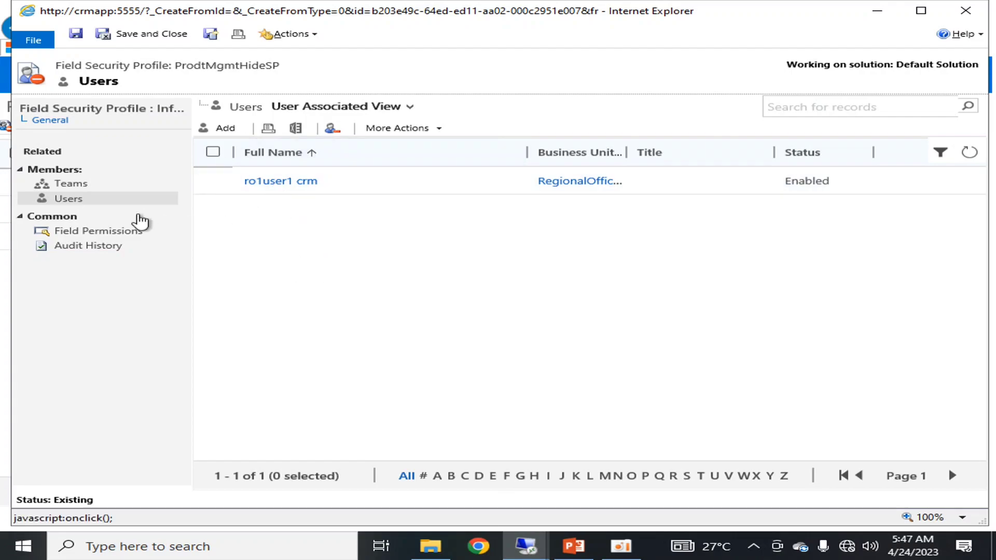
click(103, 234)
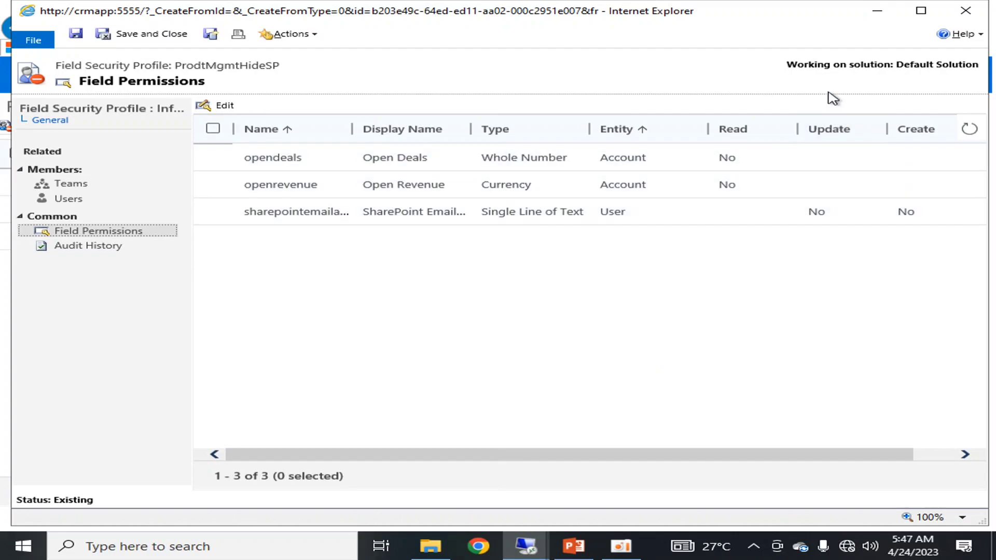
click(877, 10)
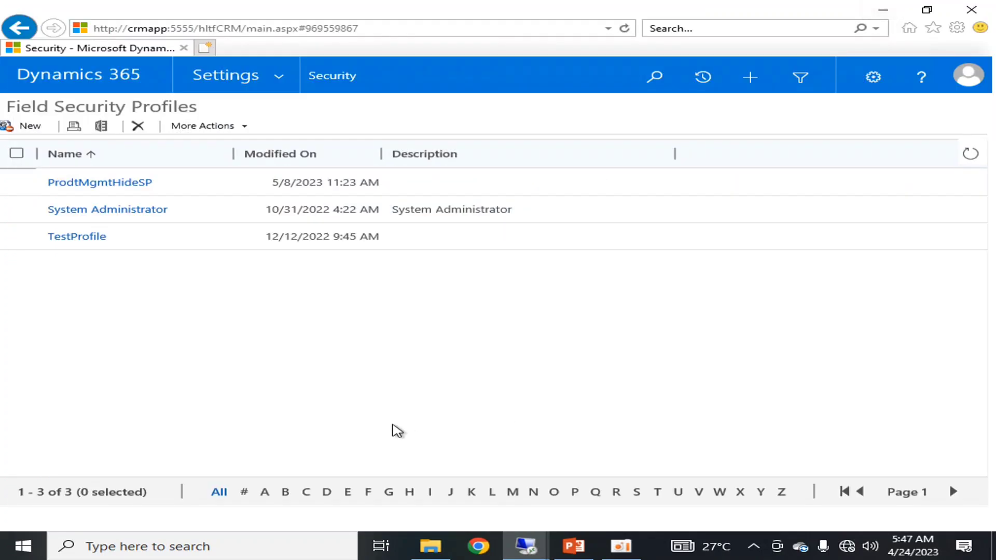
Open the Default Solution's entity list filtered to the Custom view
click(281, 86)
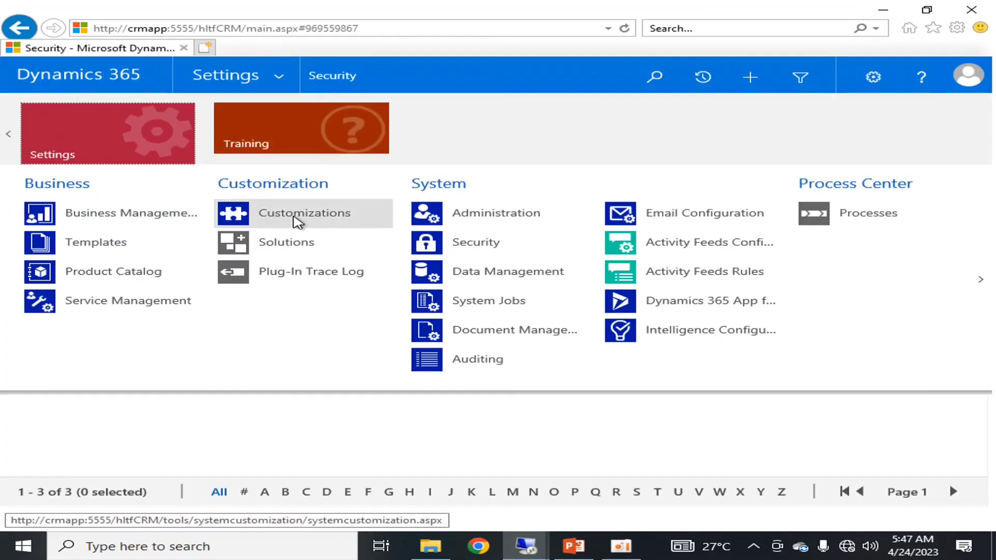
click(298, 222)
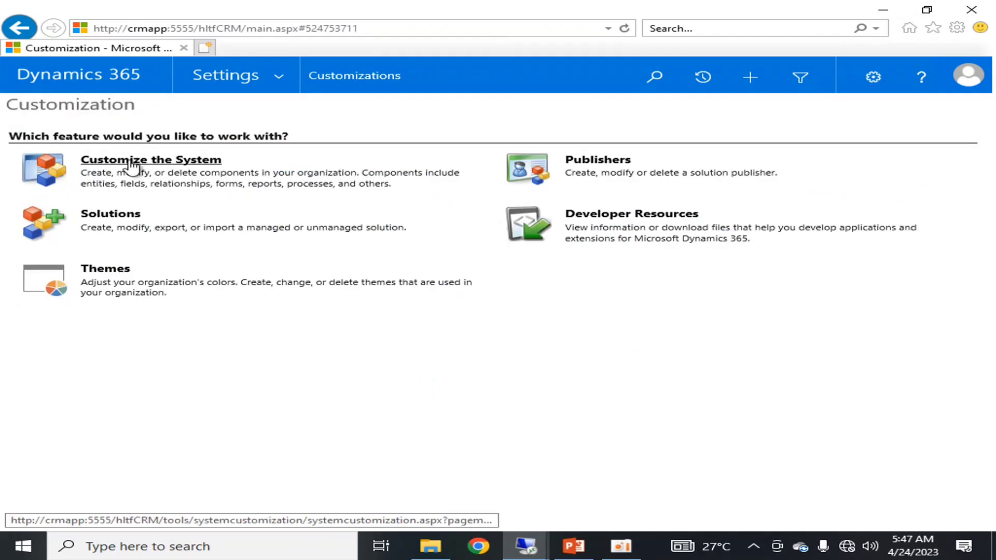
click(132, 167)
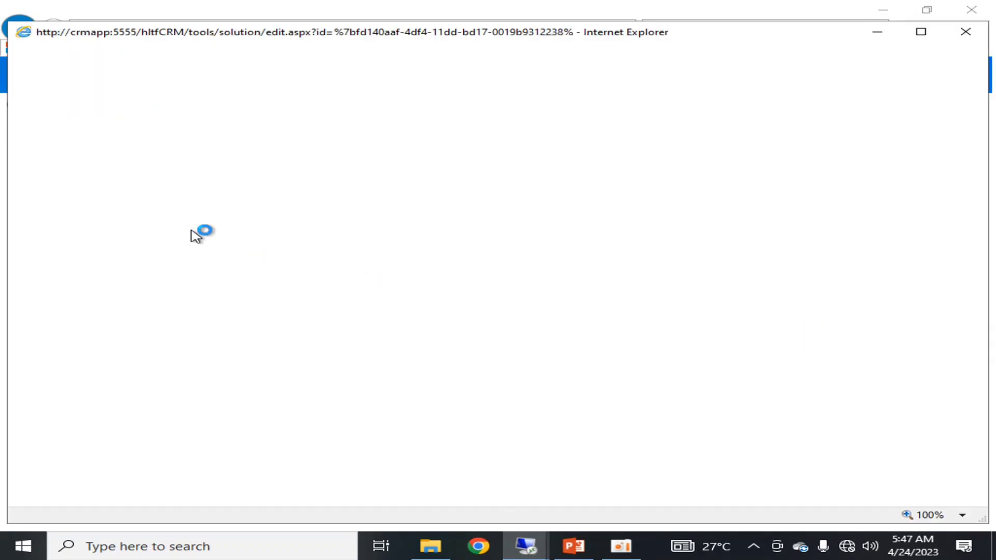
click(82, 208)
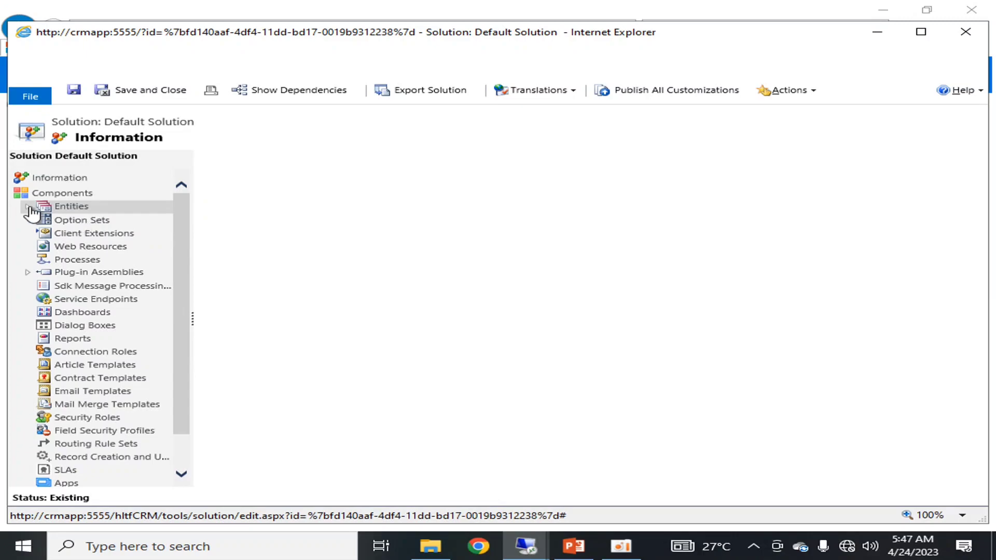
click(27, 207)
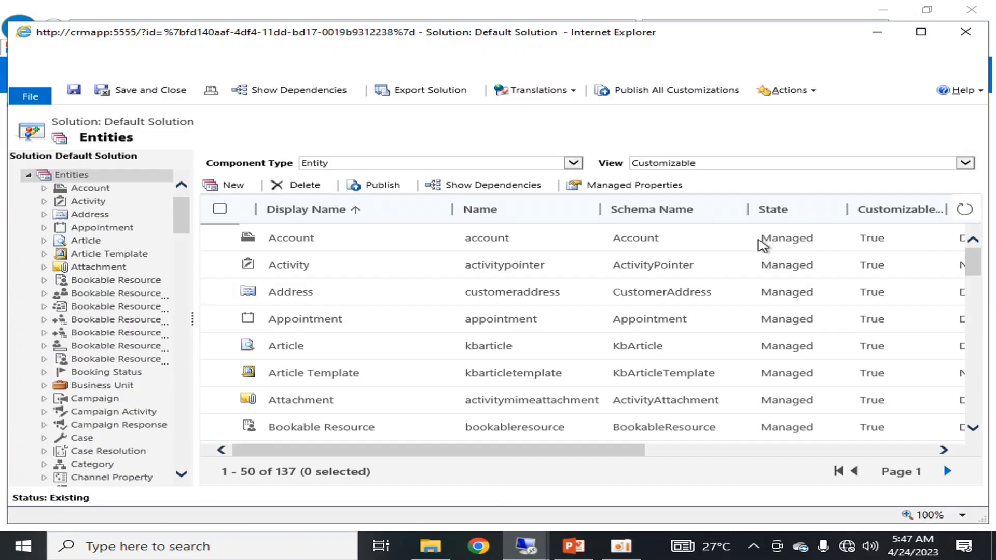
click(757, 164)
click(698, 174)
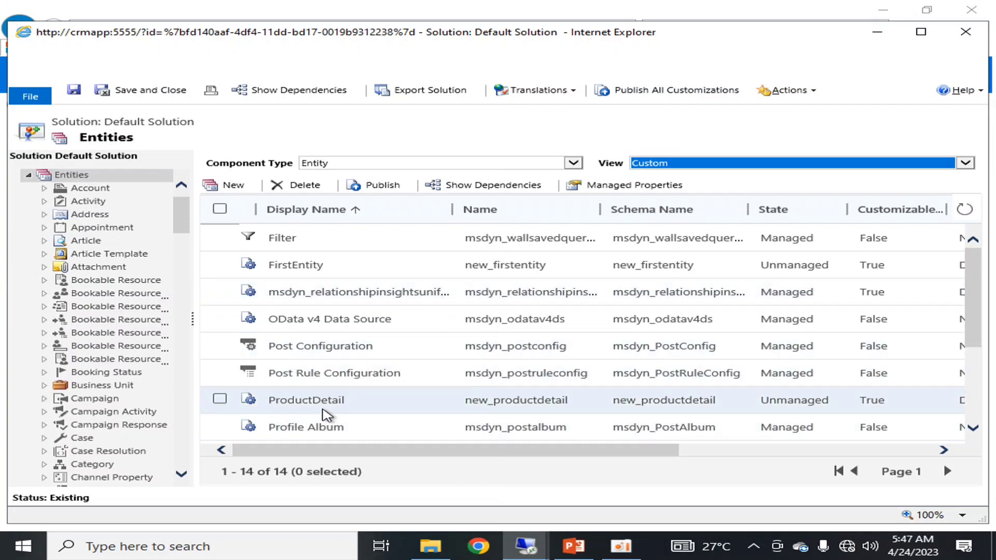
Open the ProductDetail entity's Fields list, then switch to the other CRM session
scroll(331, 330, down, 1)
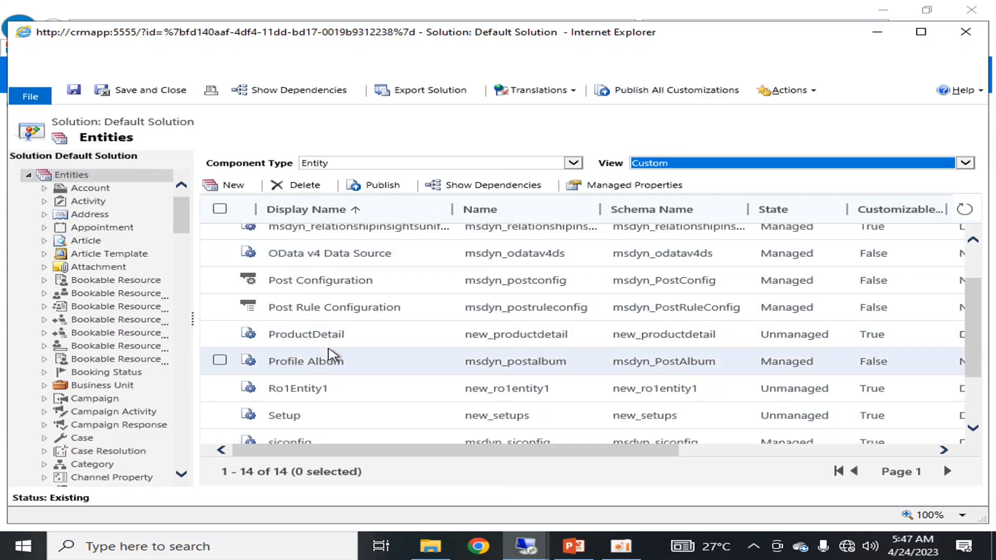
click(323, 339)
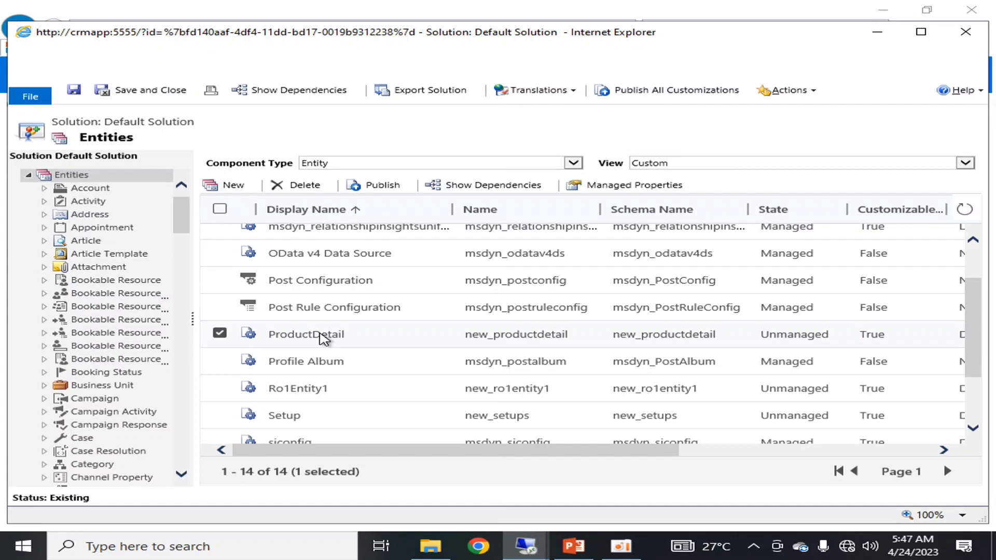
double_click(321, 337)
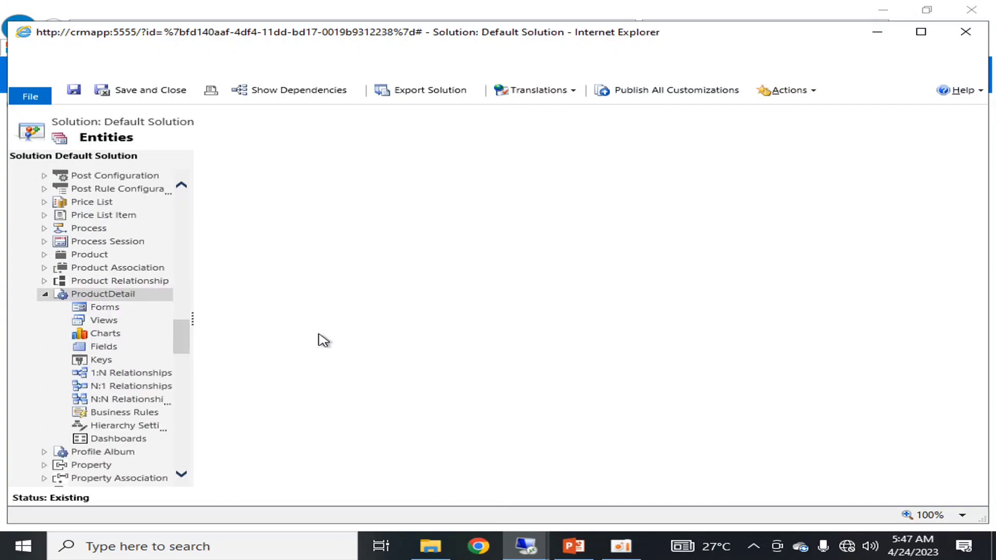
click(106, 351)
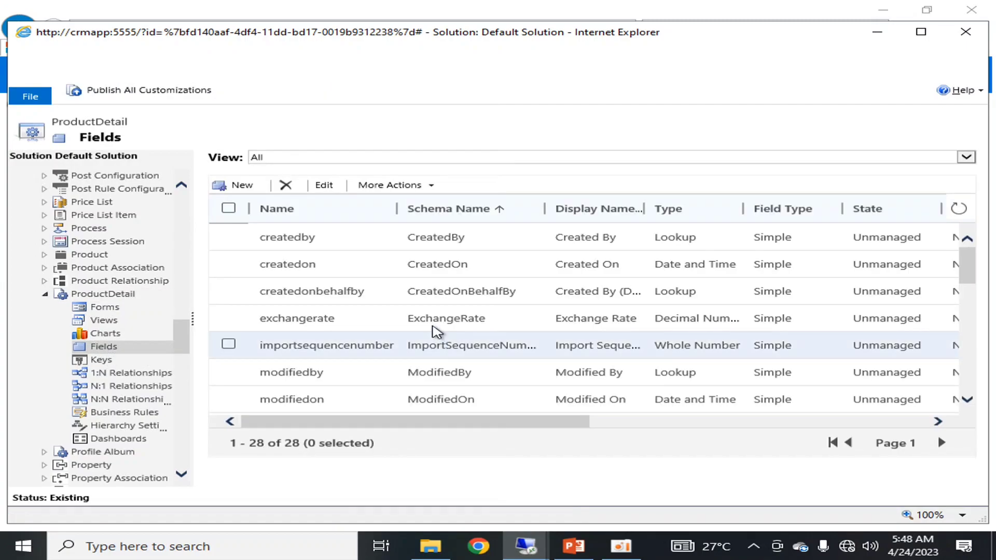
scroll(427, 312, down, 4)
scroll(427, 311, down, 1)
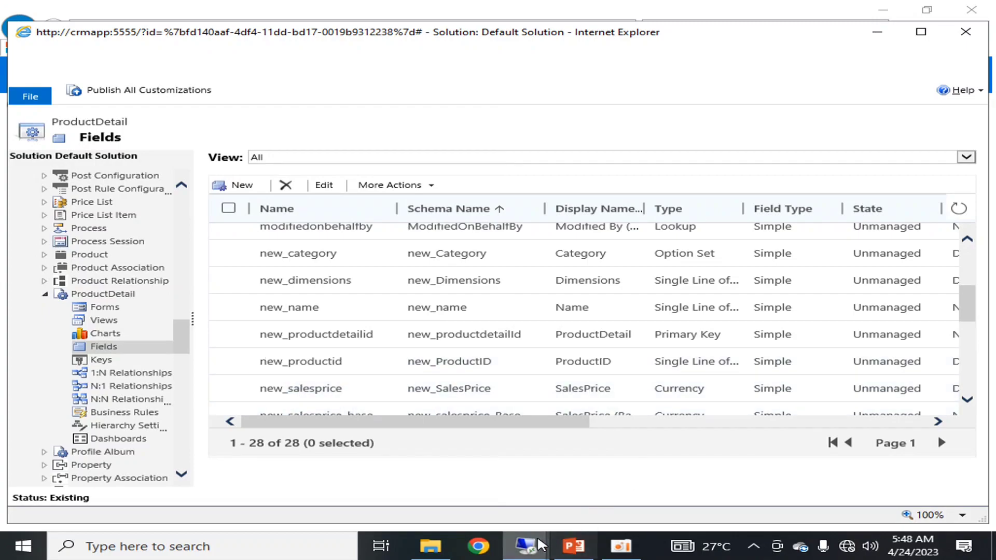
mouse_move(525, 544)
click(446, 485)
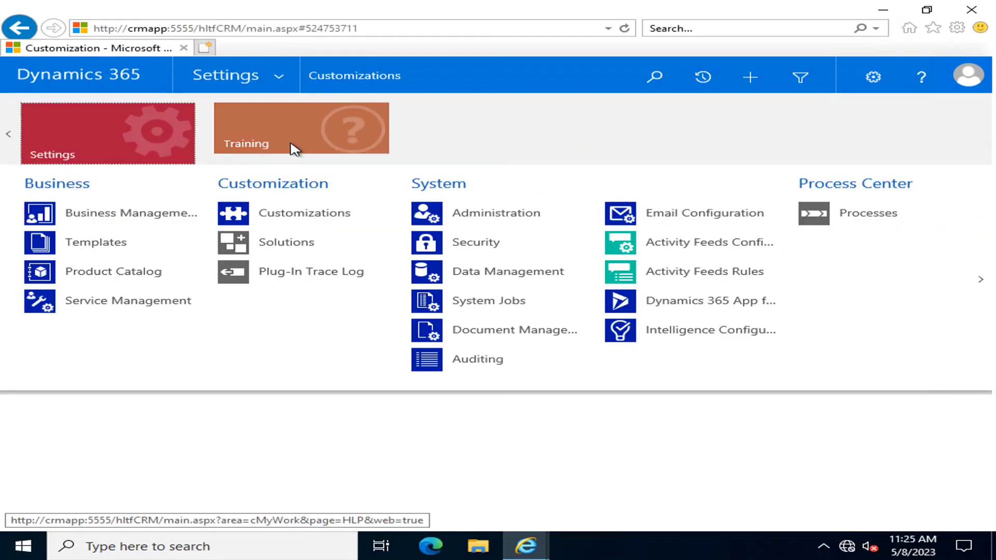
Open Item No 1 via CustomModule > ProductDetails showing SalesPrice $500.00, then minimise the remote session
click(10, 136)
click(107, 145)
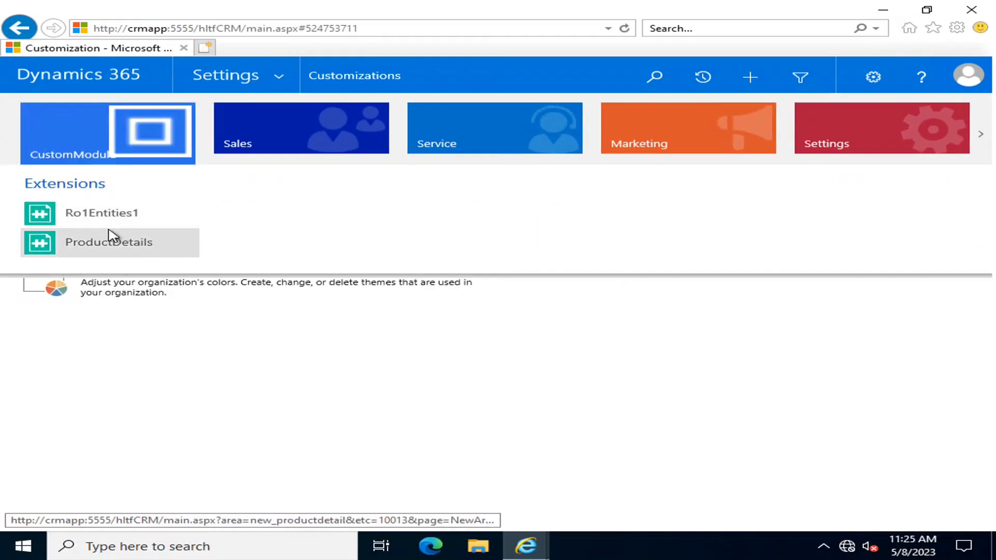
click(108, 240)
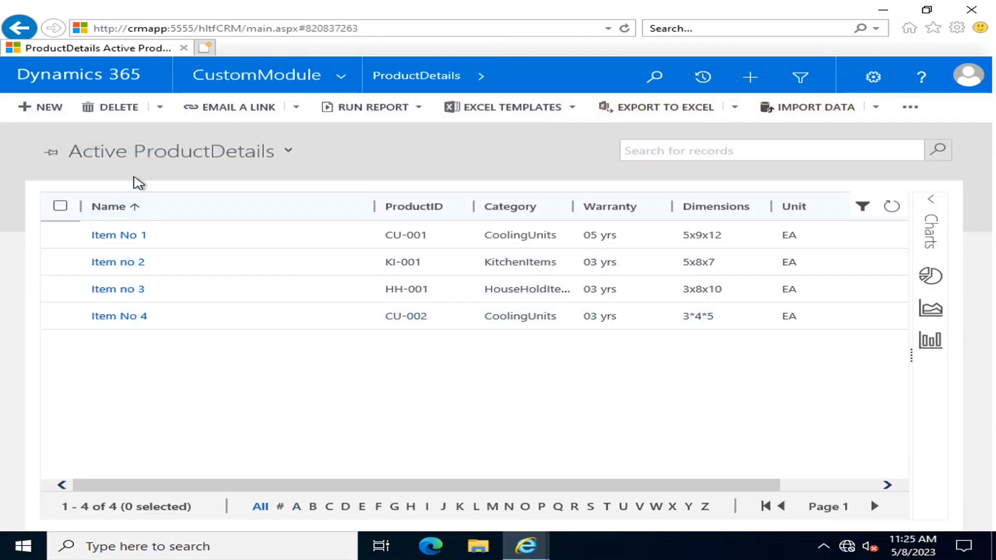
click(115, 237)
scroll(187, 361, down, 1)
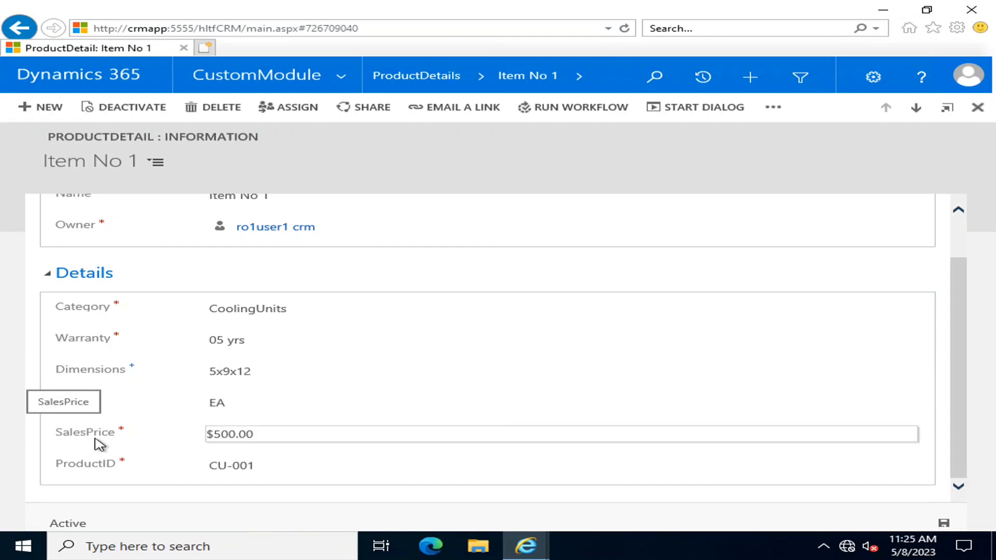
click(668, 7)
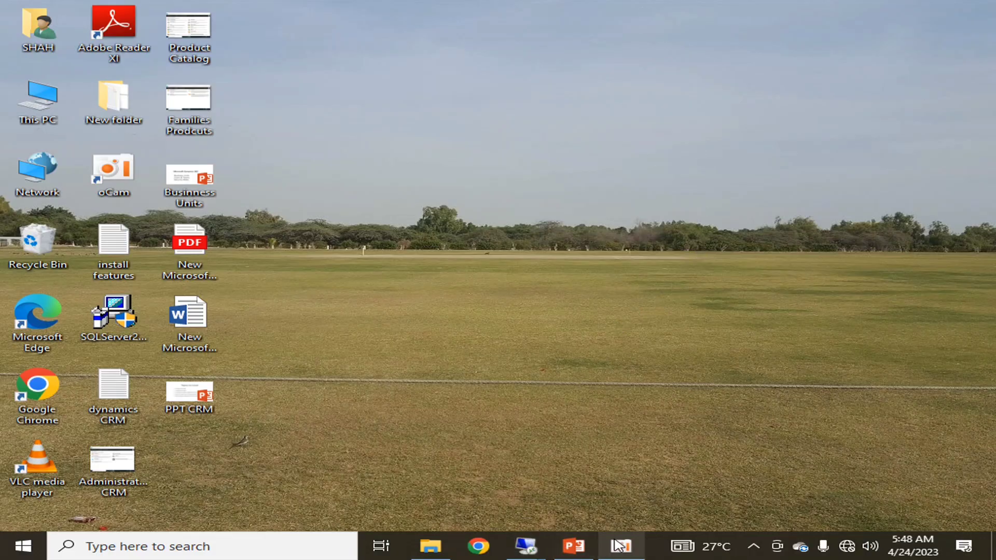
Glance at the PPT CRM Field Security Profiles slide, then return to the 10.20.30.41 CRM session
click(568, 542)
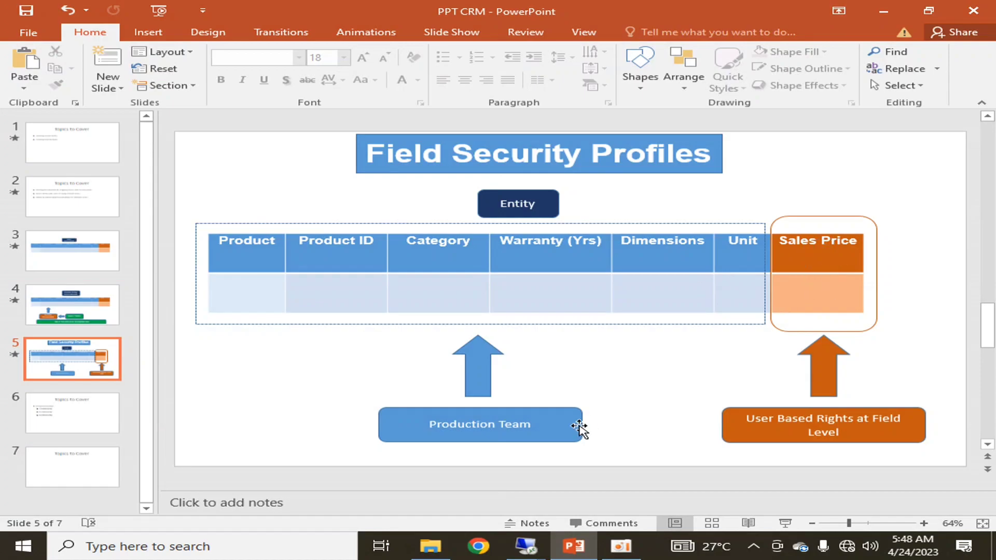
click(526, 544)
click(521, 492)
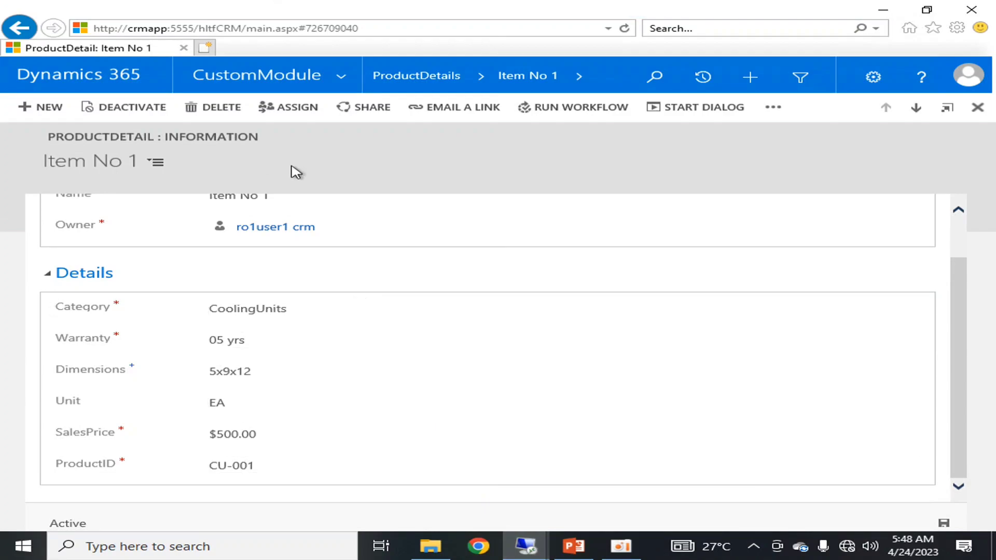
Switch to the 10.20.30.10 session and bring up the window listing ProductDetail fields, including new_salesprice
mouse_move(537, 551)
click(667, 467)
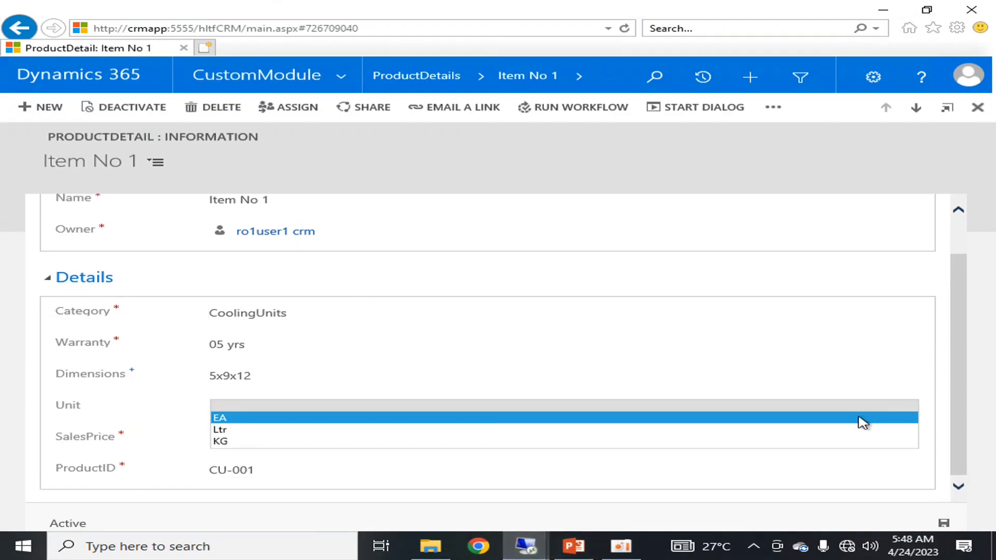
click(811, 493)
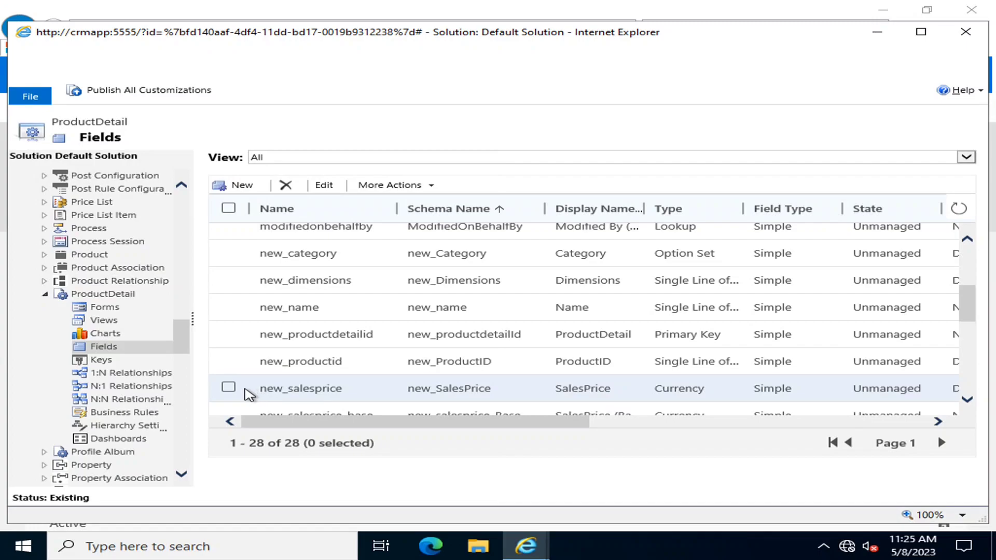
Save new_salesprice with Field Security set to Enable, close it, and publish all customizations
click(284, 394)
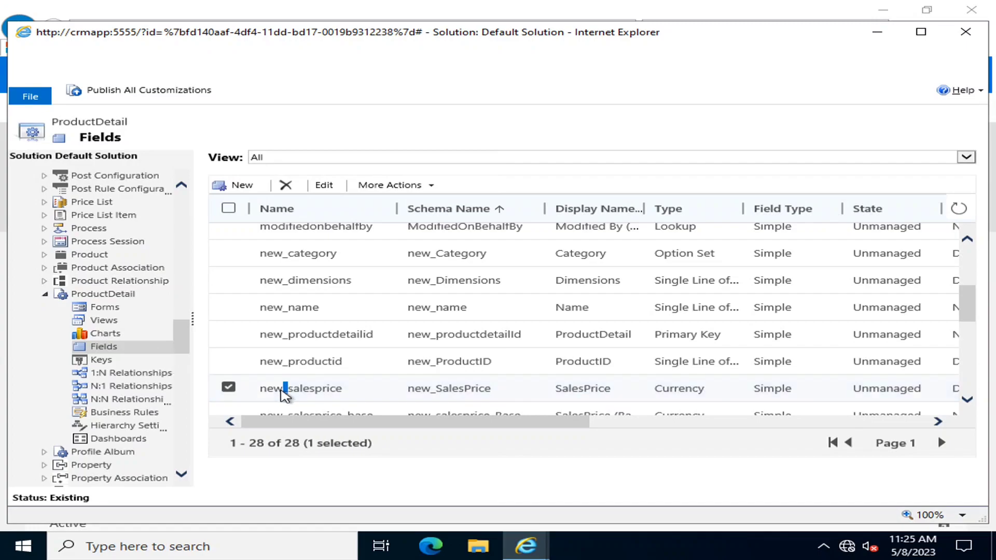
double_click(284, 395)
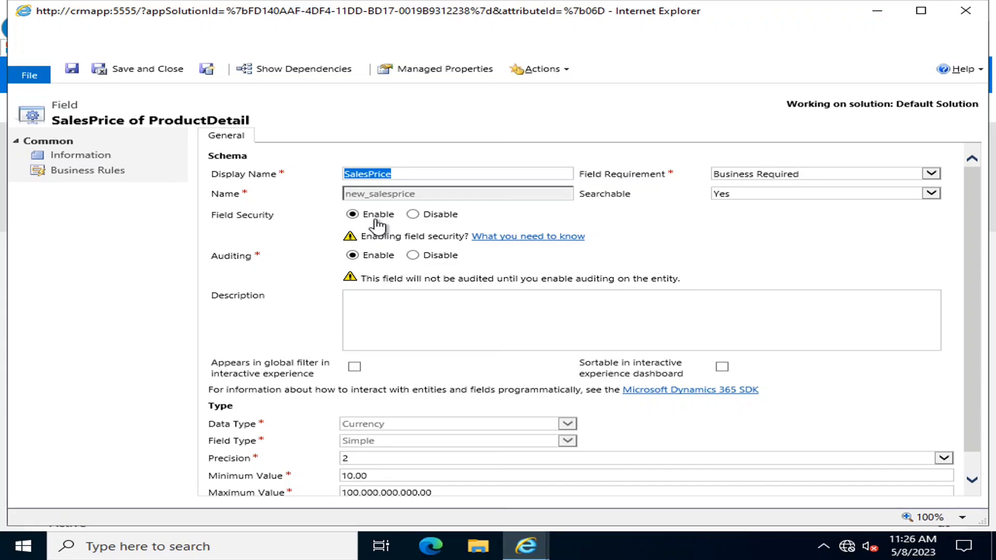
click(74, 71)
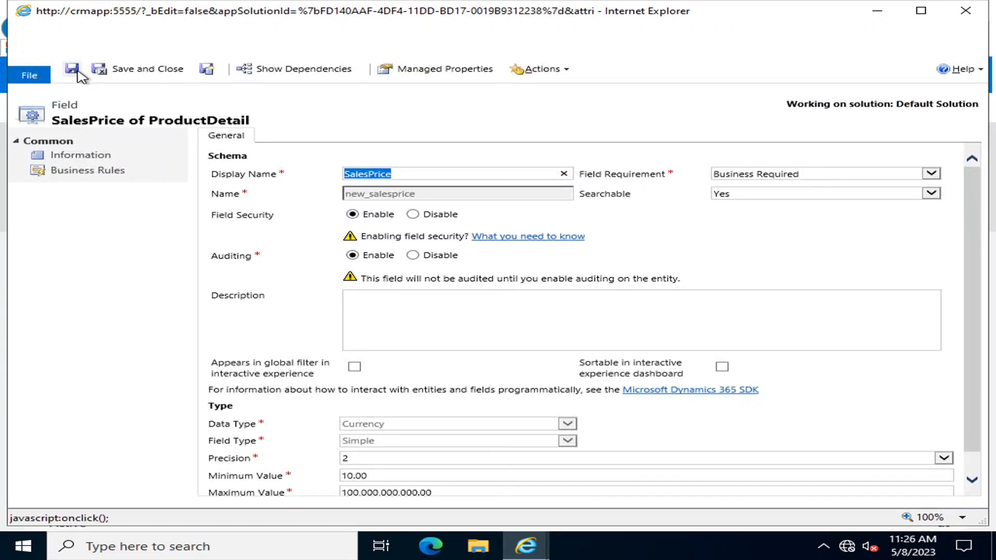
click(966, 11)
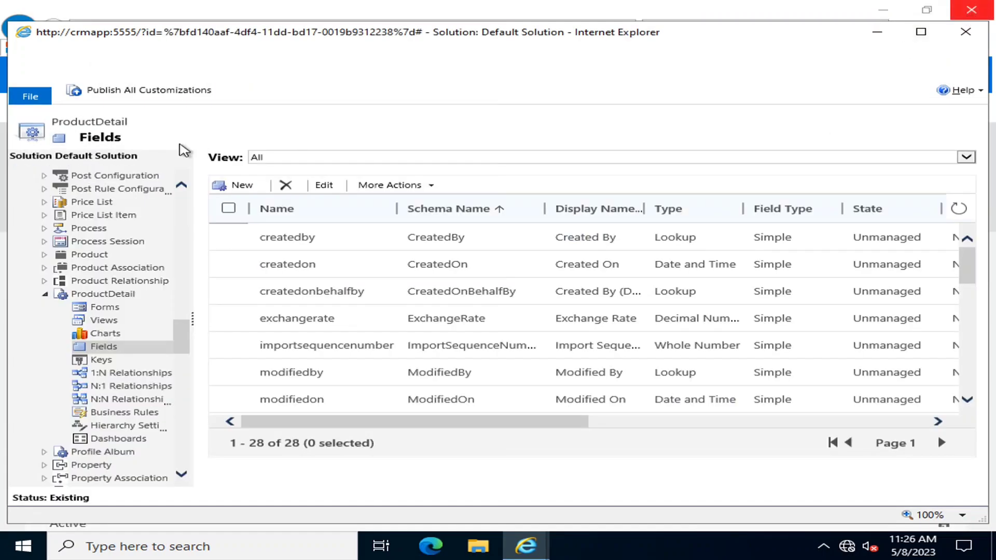
click(131, 92)
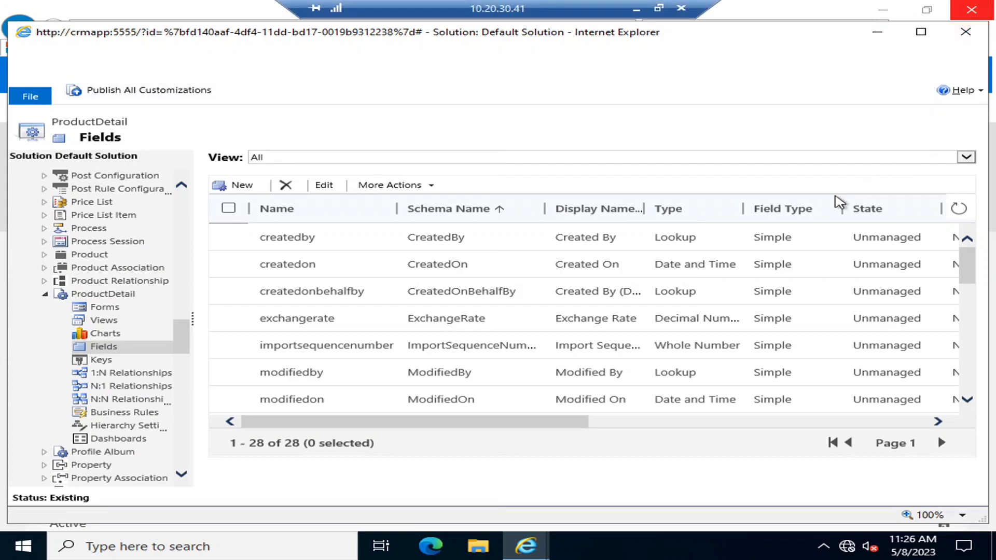
Close the solution window and open ProdtMgmtHideSP from Settings > Security > Field Security Profiles
click(965, 31)
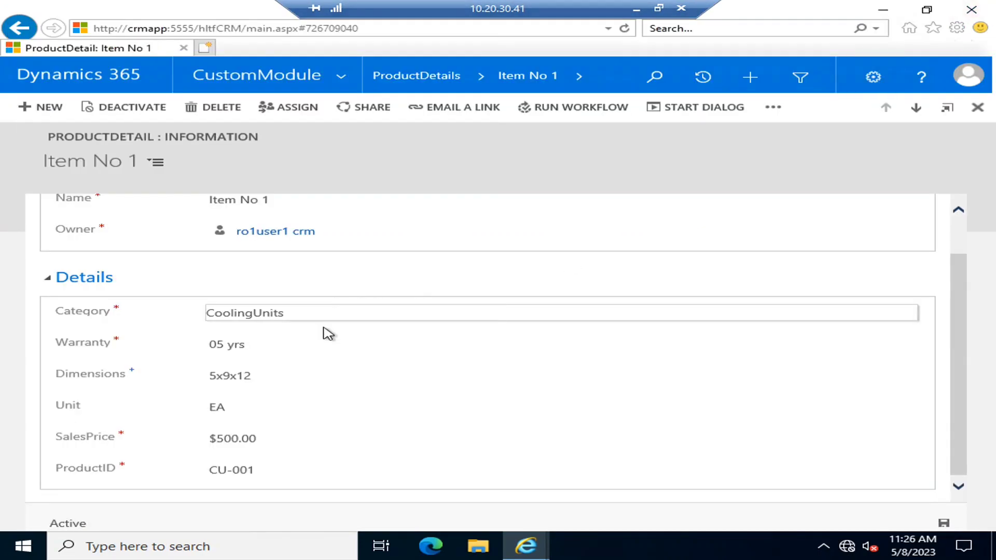
click(339, 74)
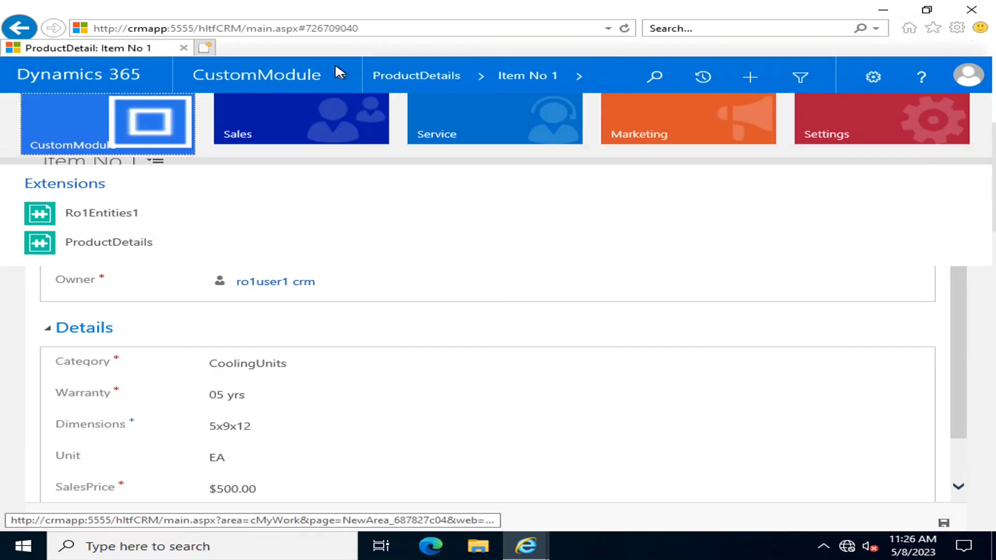
click(856, 130)
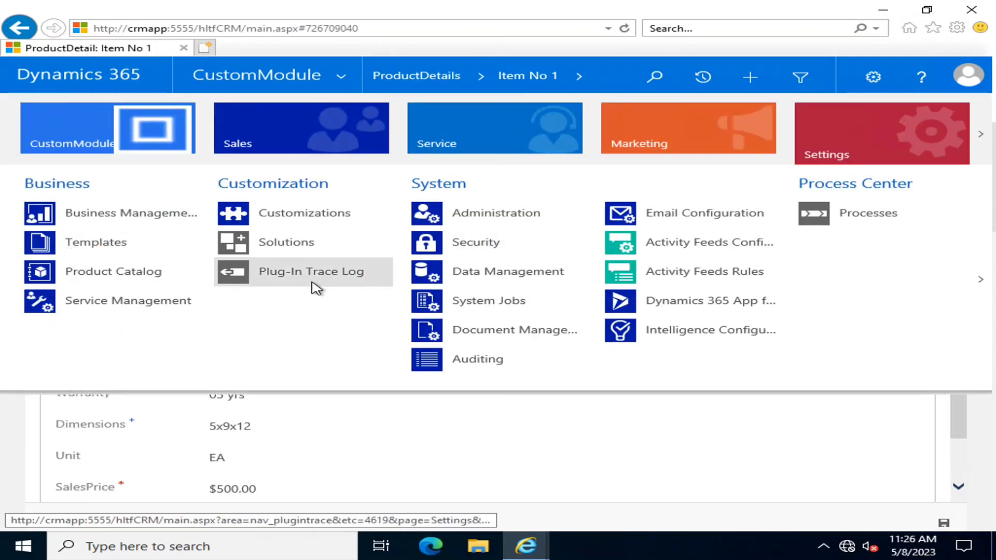
click(496, 244)
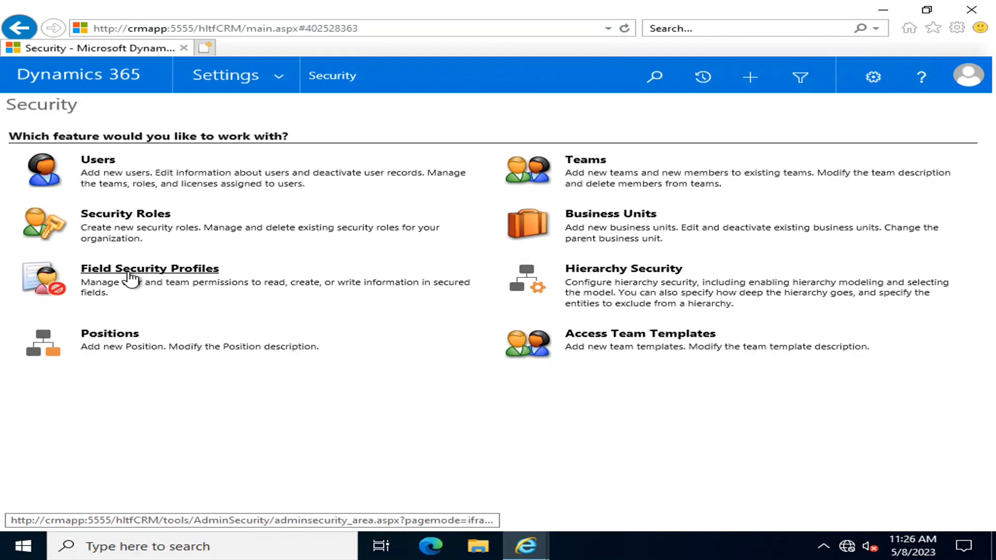
click(131, 280)
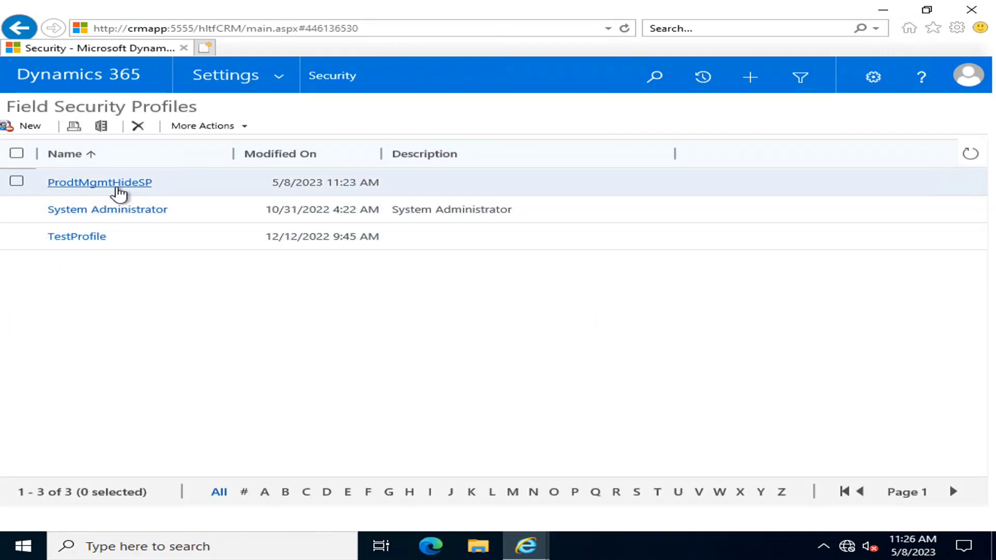
click(118, 191)
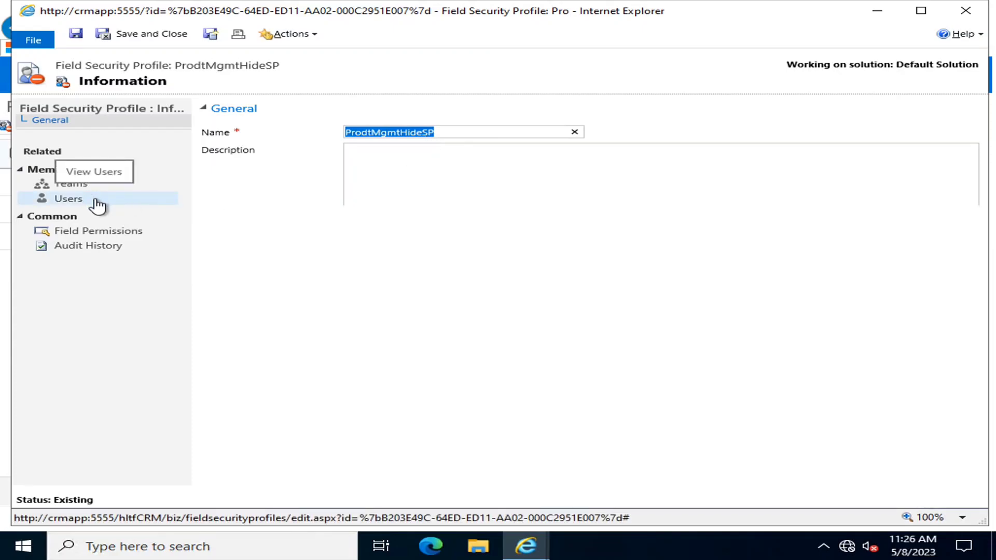
Show ProdtMgmtHideSP's field permissions, where SalesPrice has Read, Update and Create all No
click(111, 235)
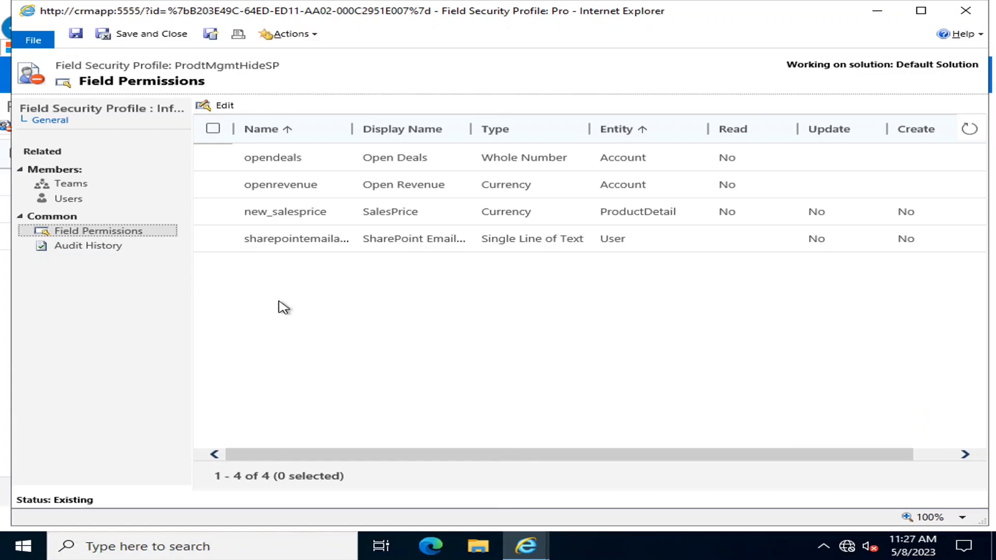
Set Allow Read to No for new_salesprice, then save and close ProdtMgmtHideSP
click(321, 220)
double_click(319, 213)
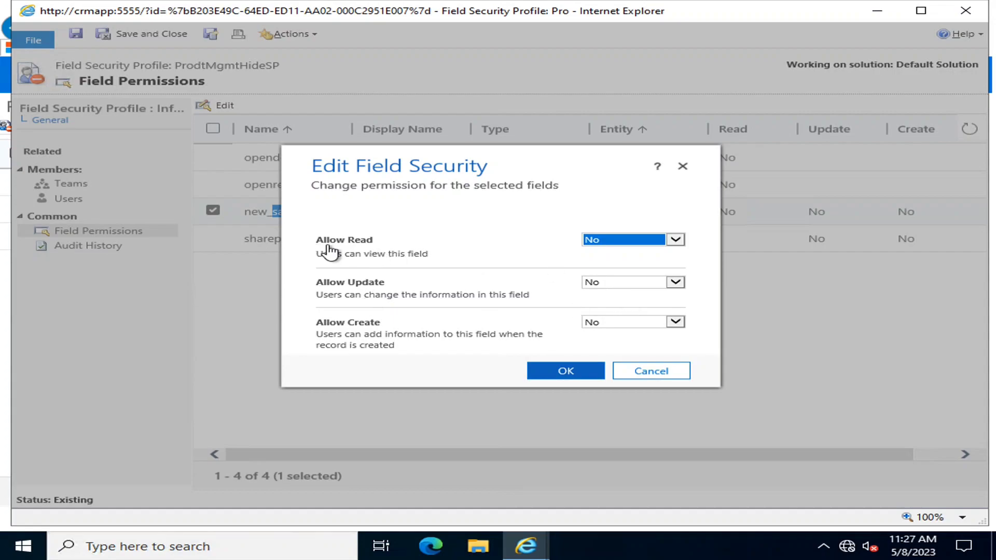
click(628, 248)
click(625, 240)
click(597, 378)
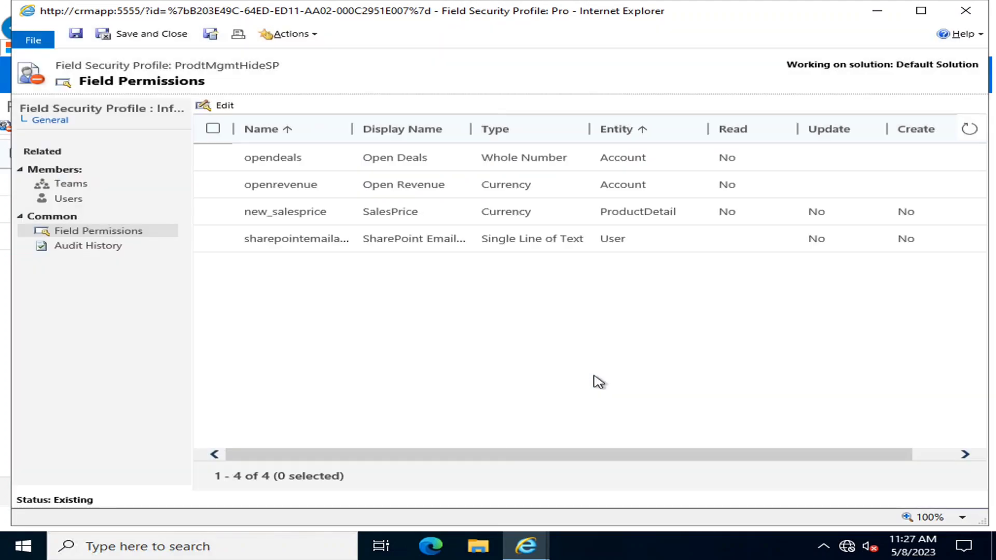
click(108, 34)
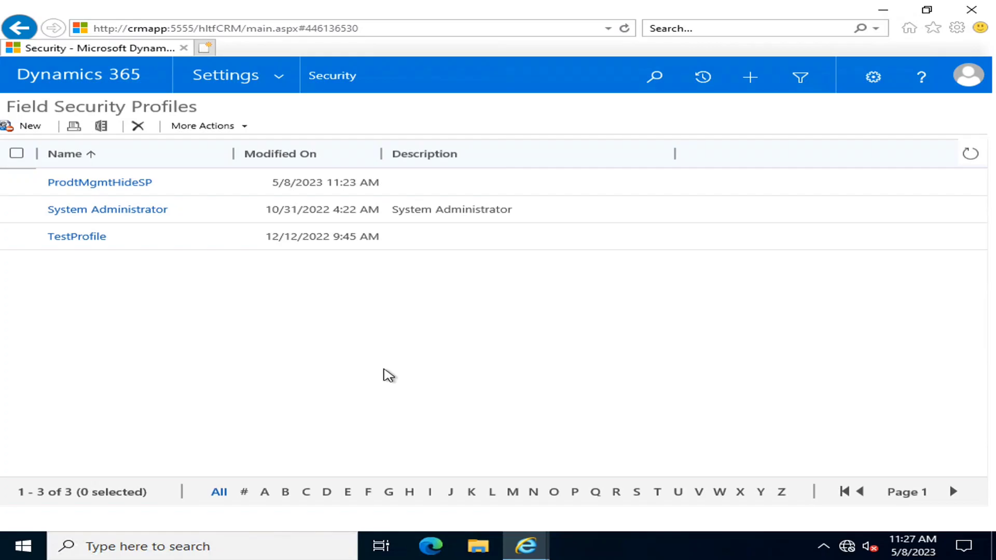
Close the extra window and load the CRM site in a new InPrivate browsing window
mouse_move(530, 544)
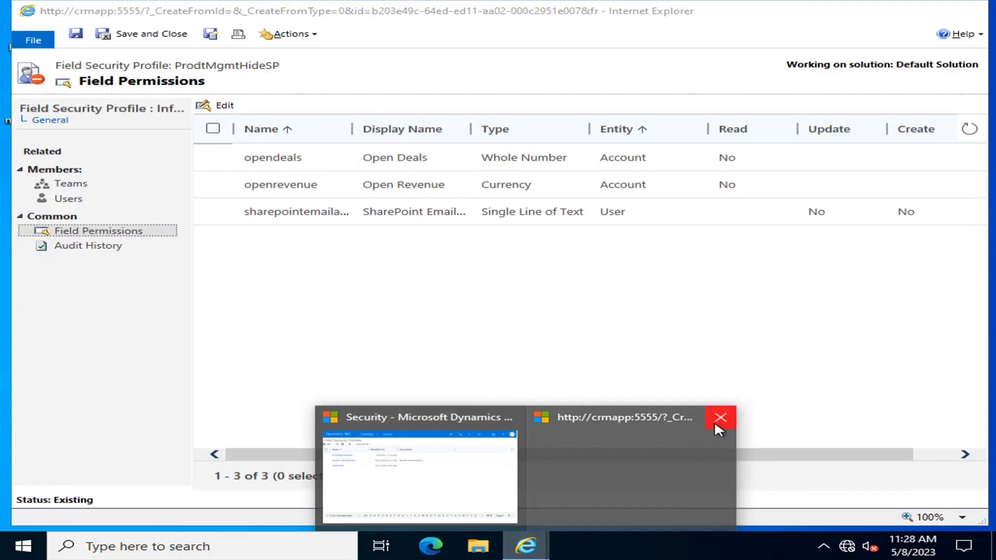
click(716, 417)
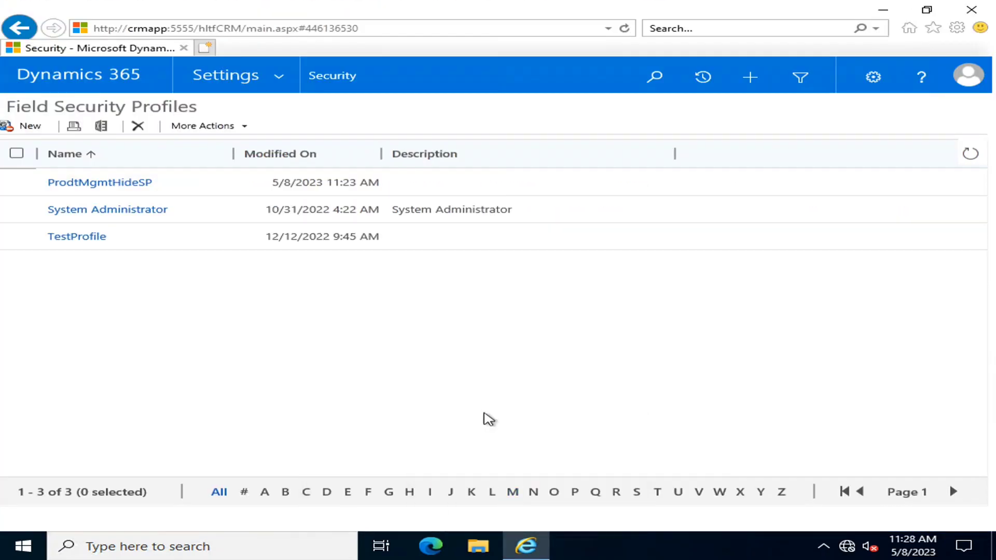
right_click(540, 542)
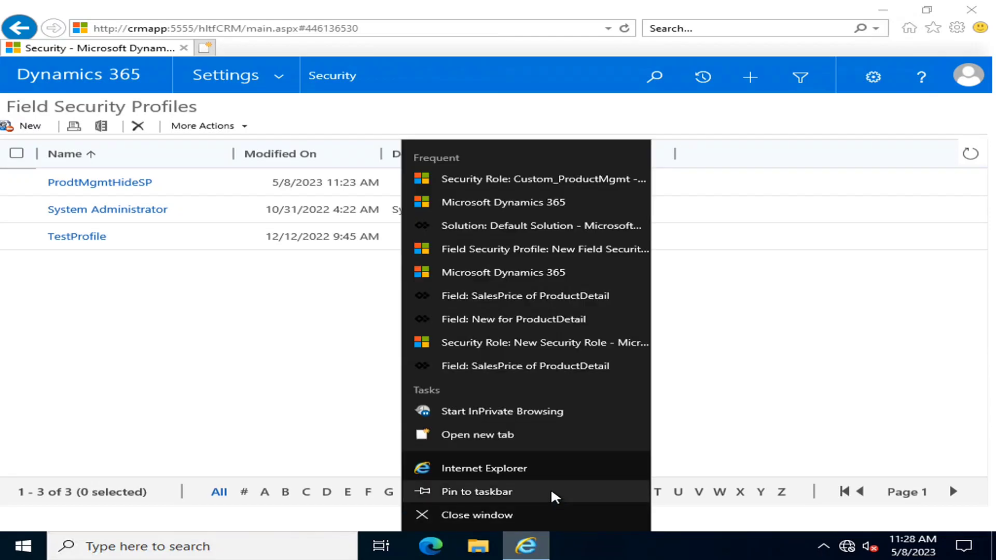
click(487, 410)
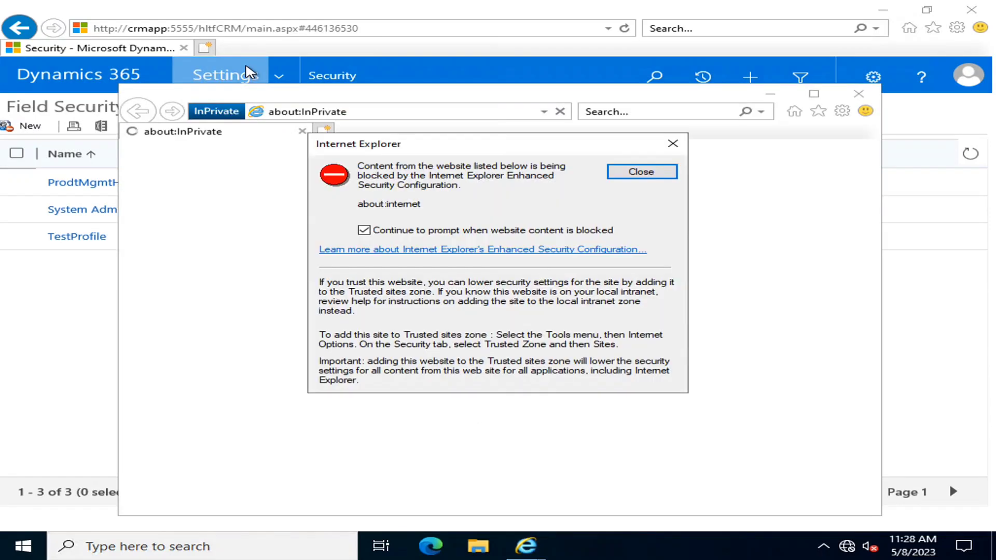
click(610, 173)
click(464, 113)
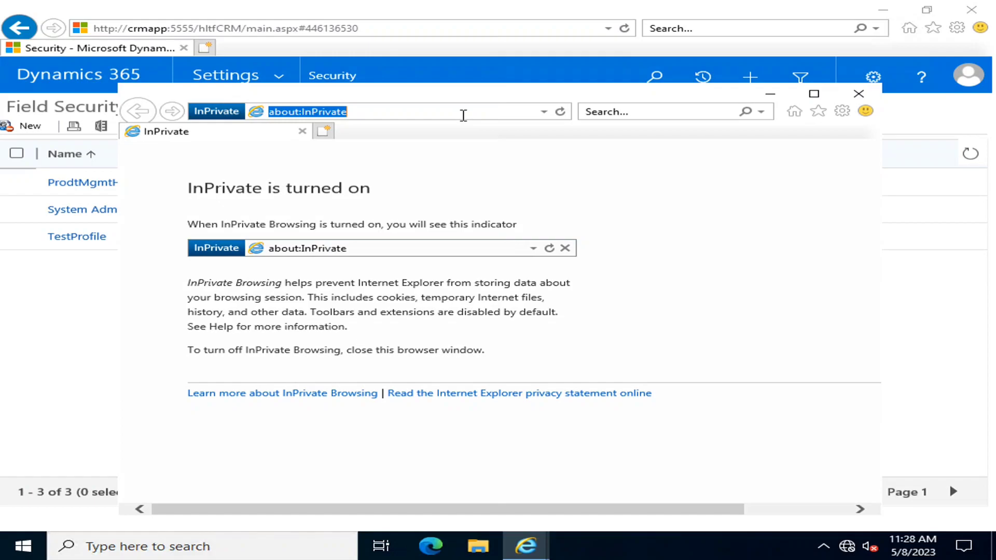
text(http://crmapp:5555/hltfCRM/)
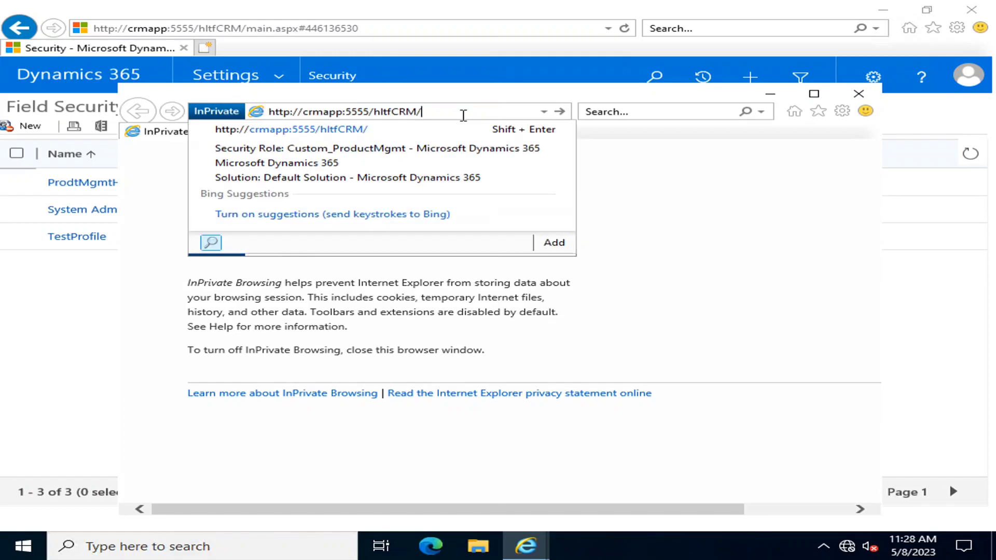
key(Return)
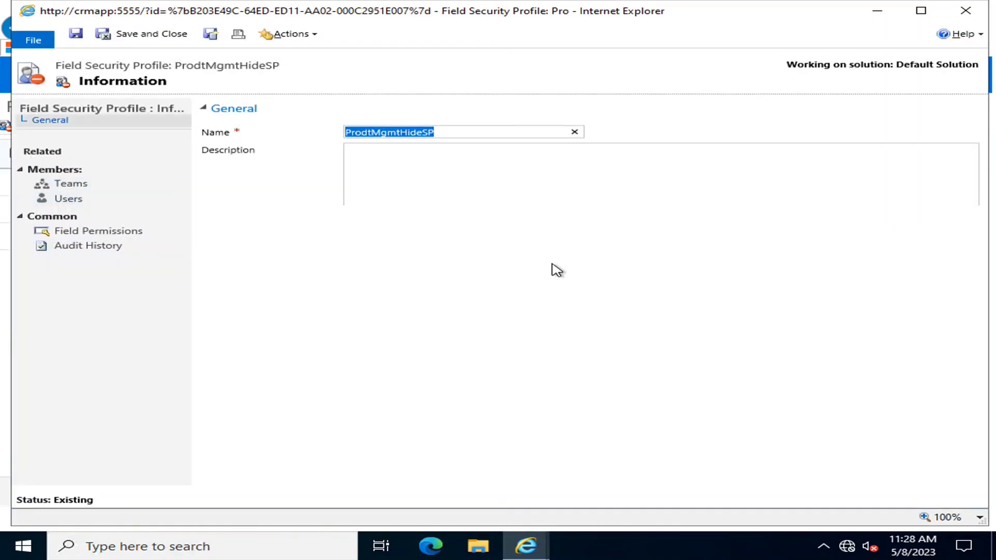
Sign in as the regional-office test user and permanently dismiss the welcome dialog
click(70, 199)
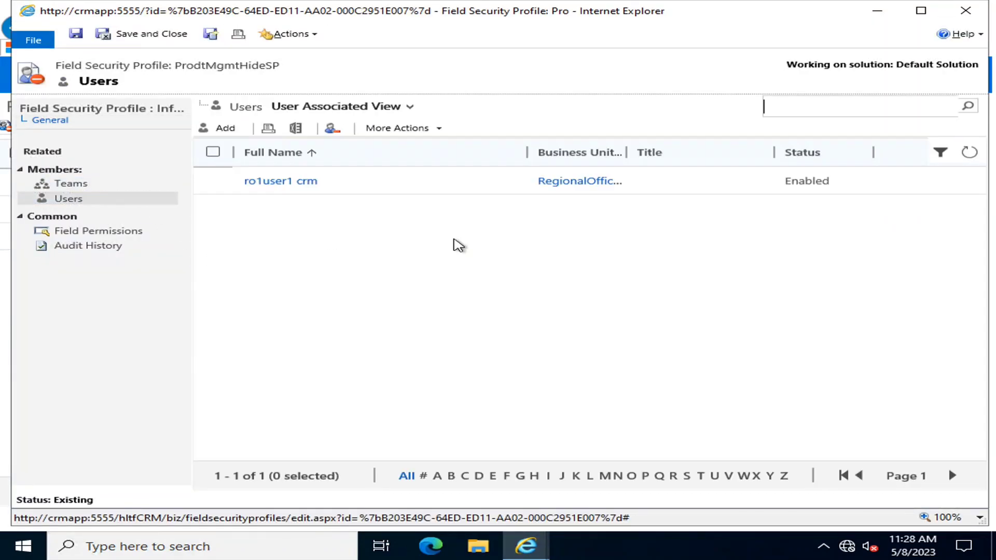
click(885, 11)
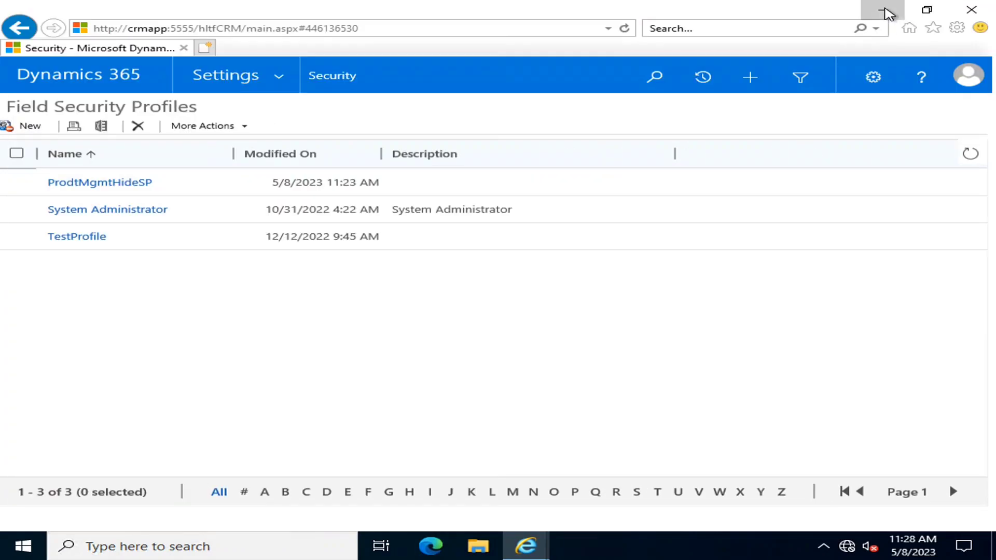
click(885, 11)
text(ro1user1)
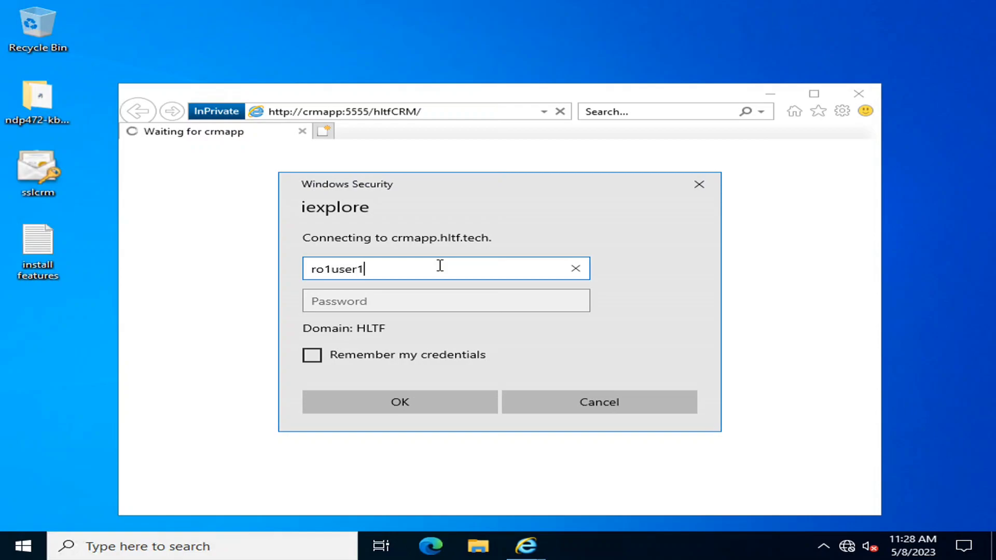
key(Tab)
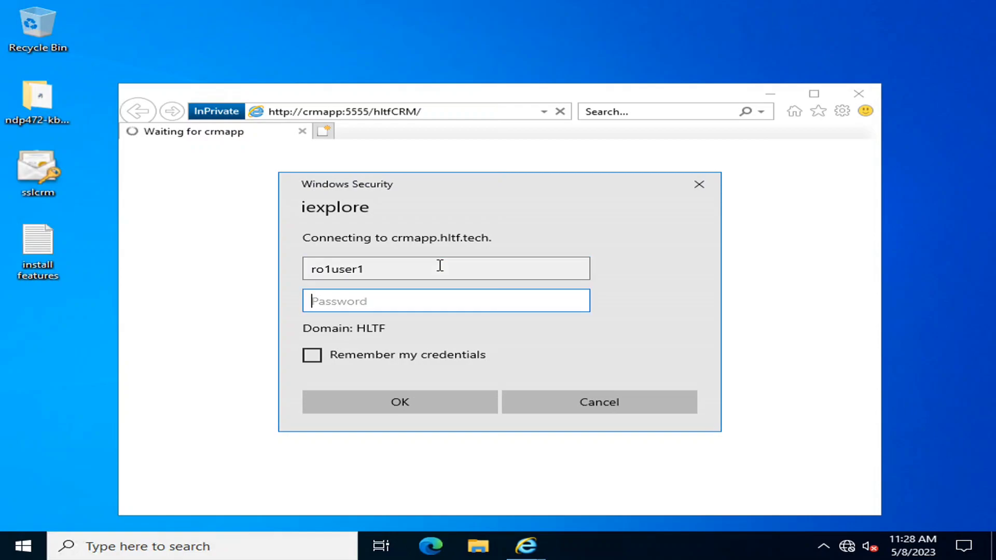
text(•)
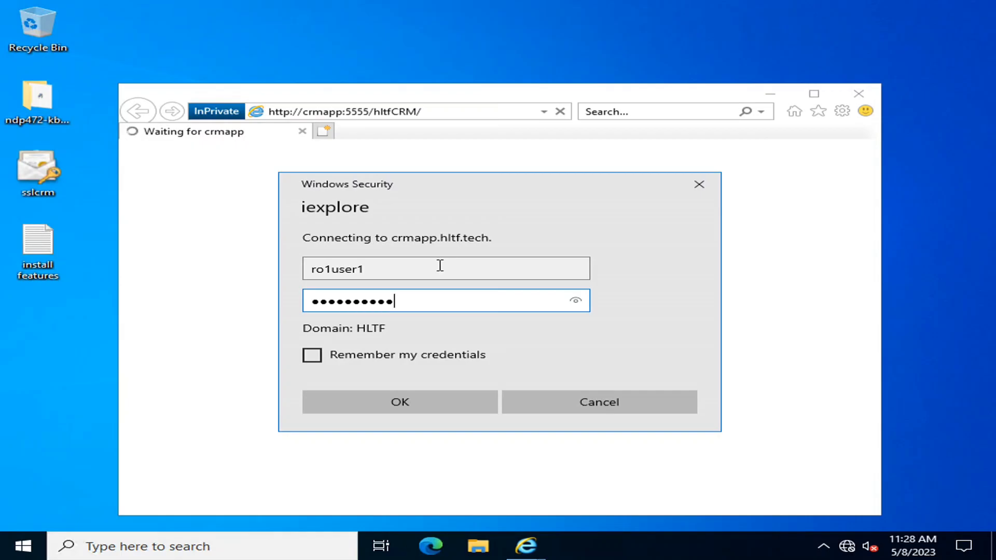
key(Return)
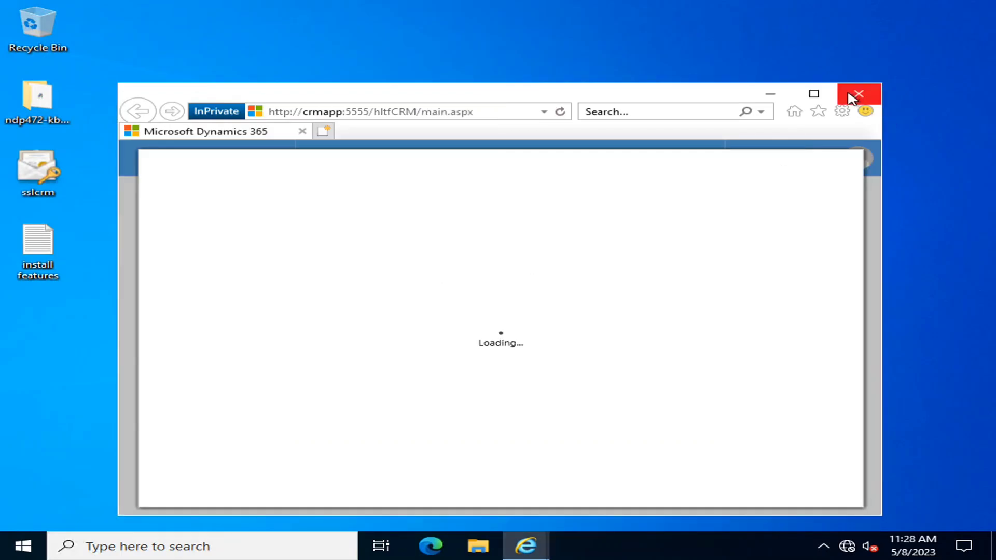
click(814, 94)
click(726, 476)
click(863, 112)
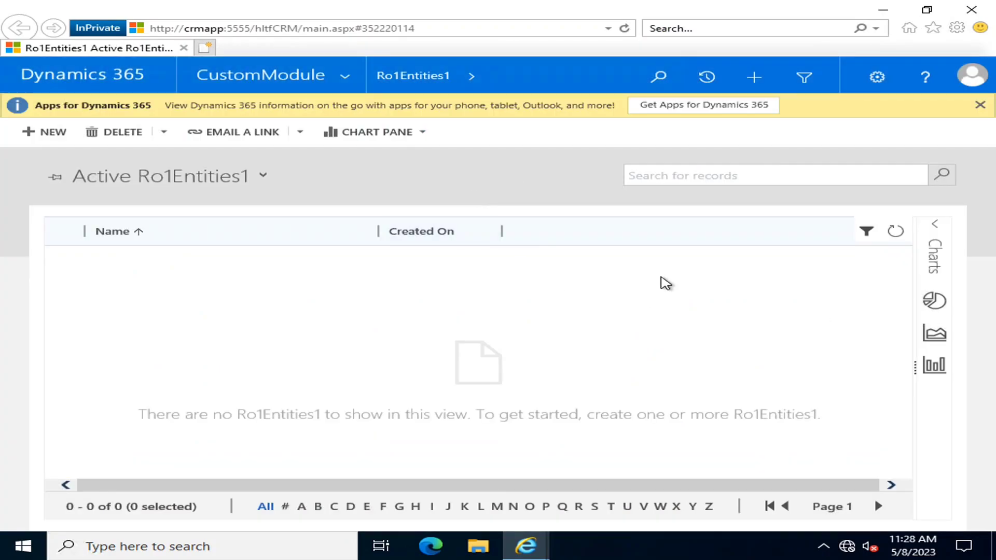
Open Item No 1 from ProductDetails, confirm SalesPrice is masked and uneditable, then return to the admin window
click(343, 77)
click(126, 249)
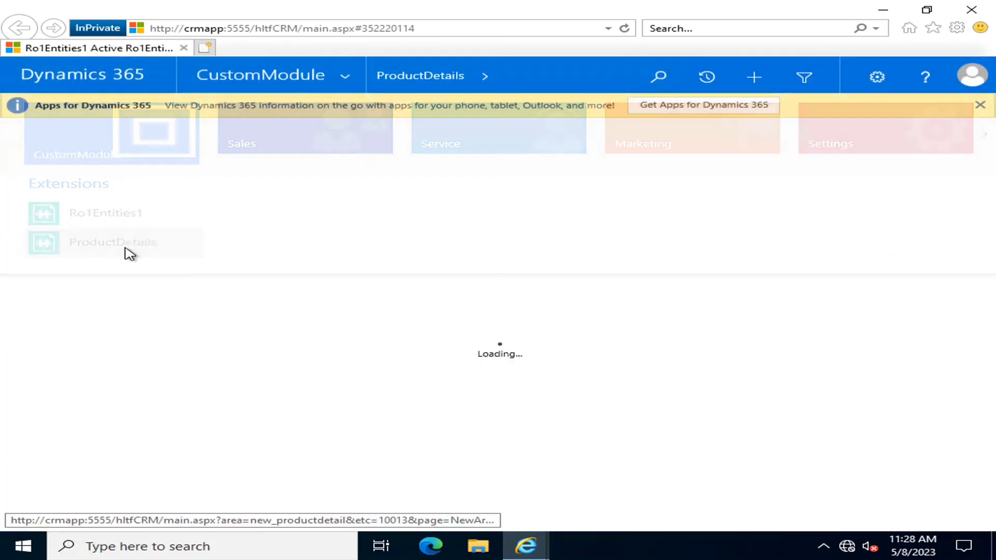
drag(388, 486, 547, 490)
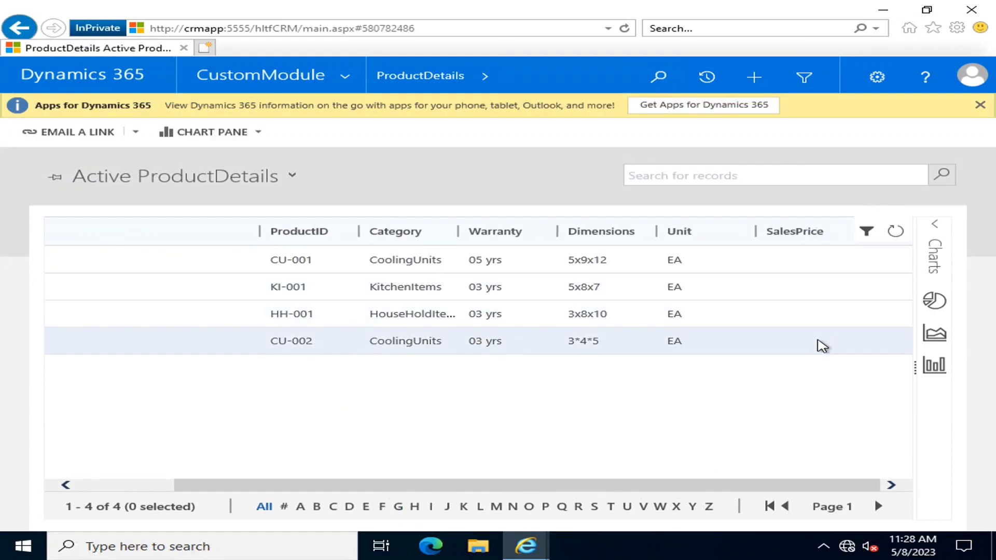
drag(719, 485, 545, 506)
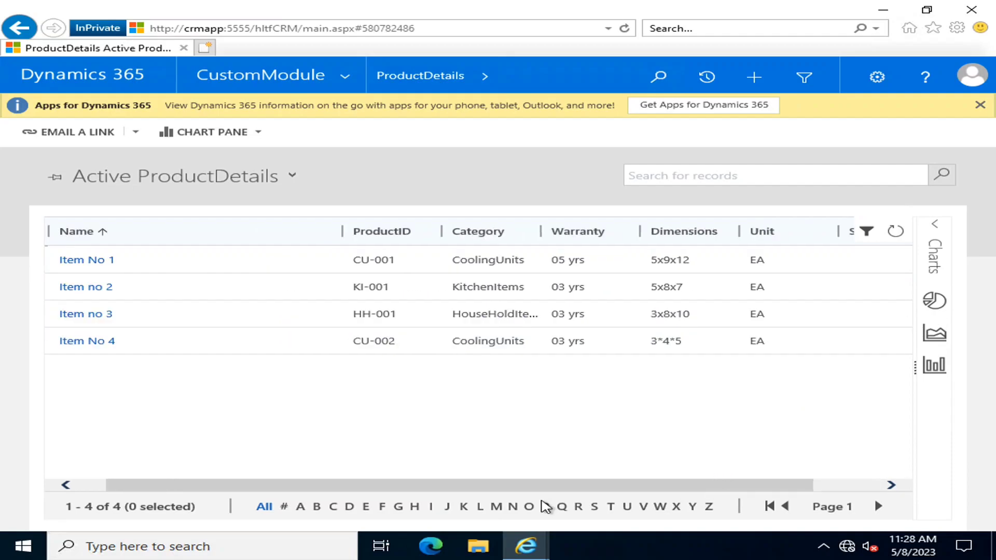
click(110, 261)
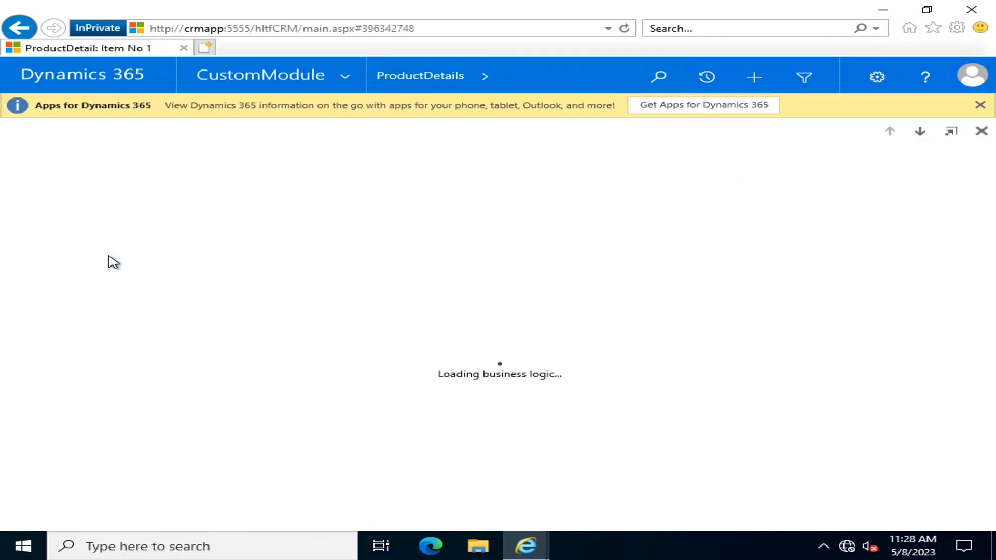
scroll(444, 278, down, 2)
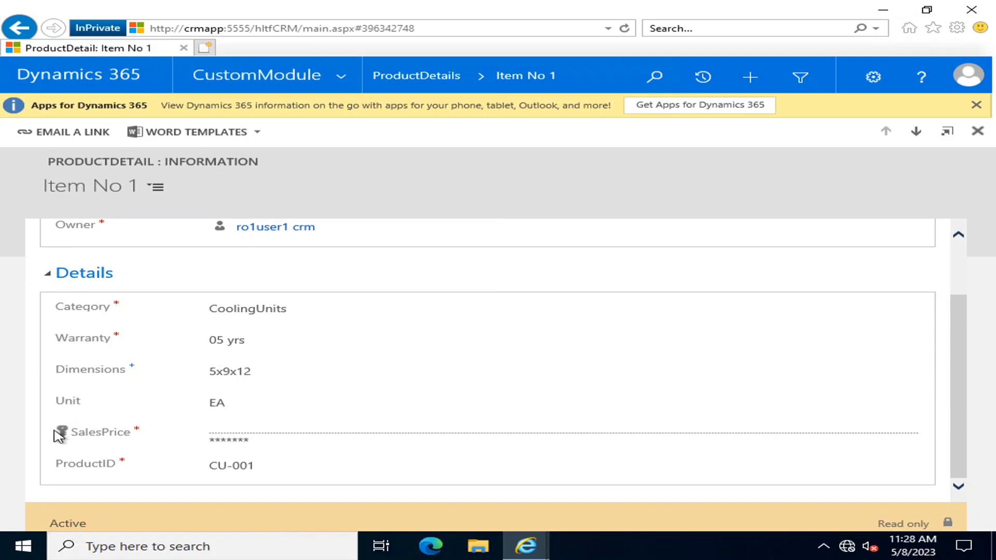
click(239, 448)
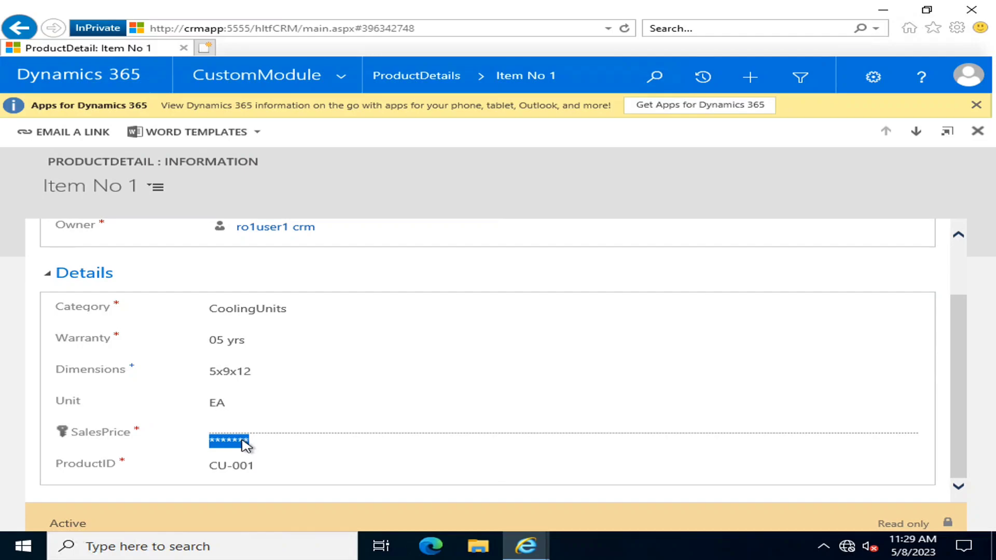
click(526, 546)
click(296, 500)
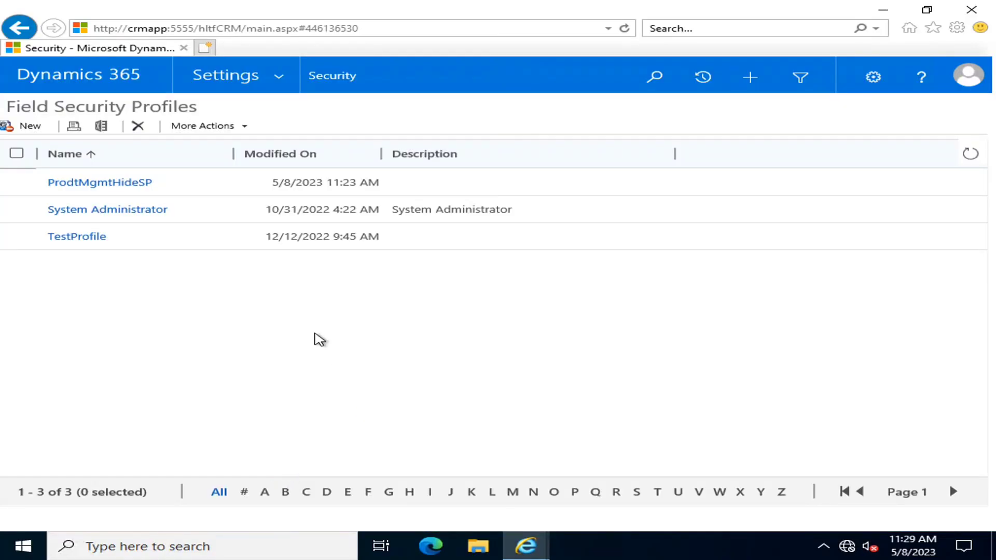
Create and save a new field security profile named ProdctMgmtEditing
click(31, 130)
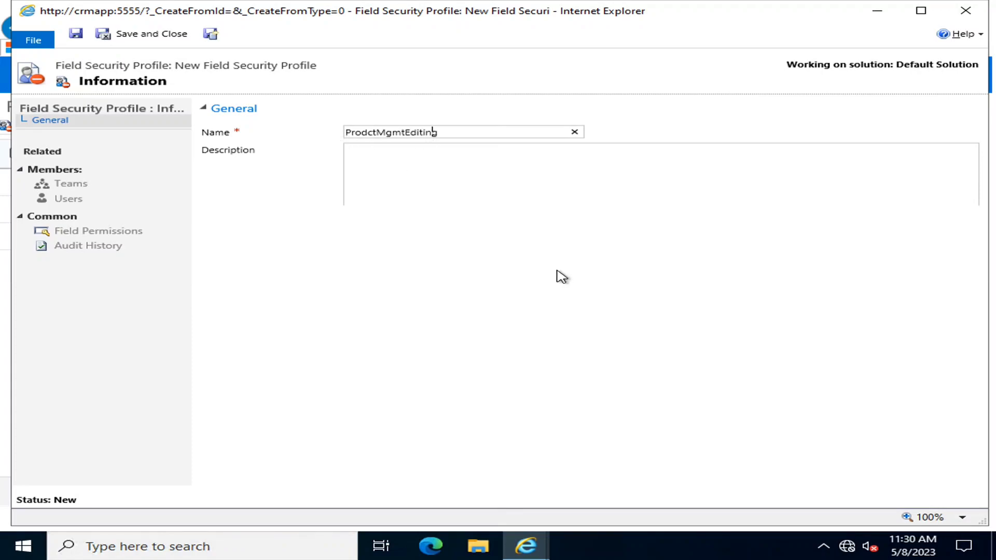
click(293, 282)
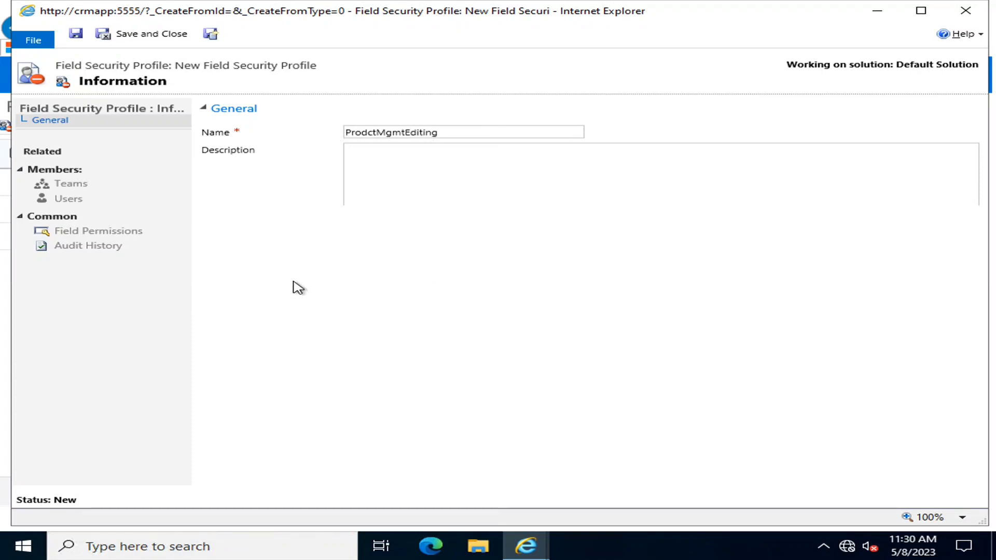
click(634, 14)
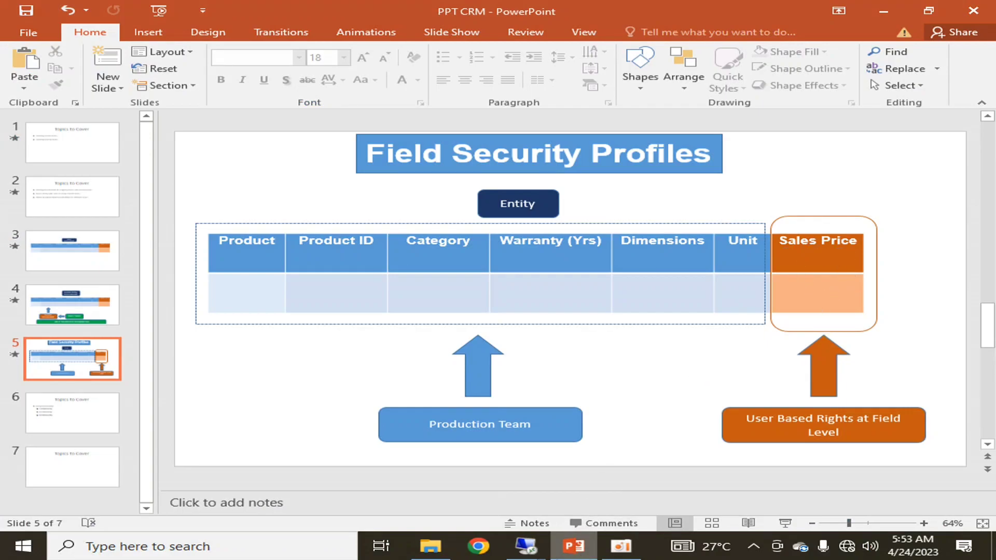
mouse_move(526, 544)
click(482, 494)
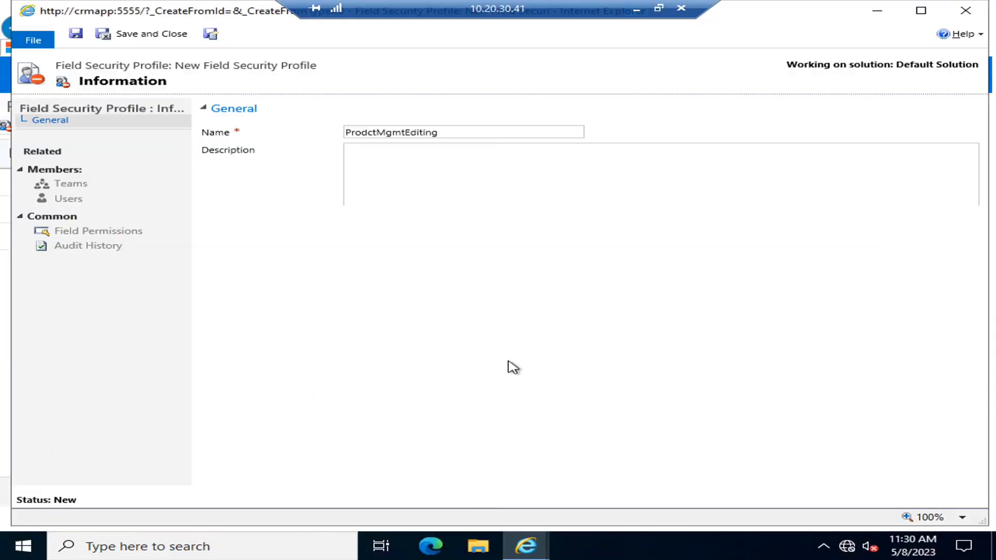
click(76, 34)
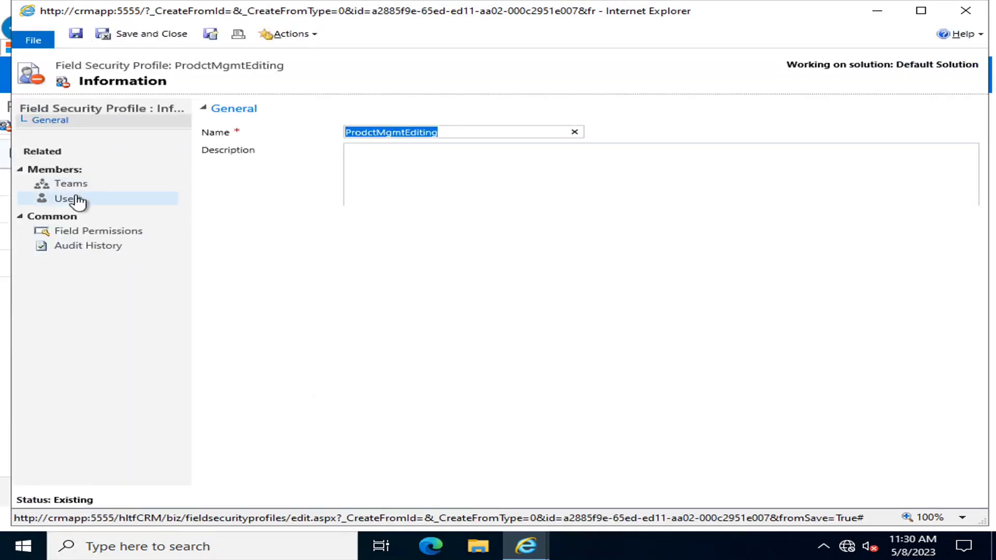
Add the second regional-office test user as a member and show the profile's field permissions
click(72, 199)
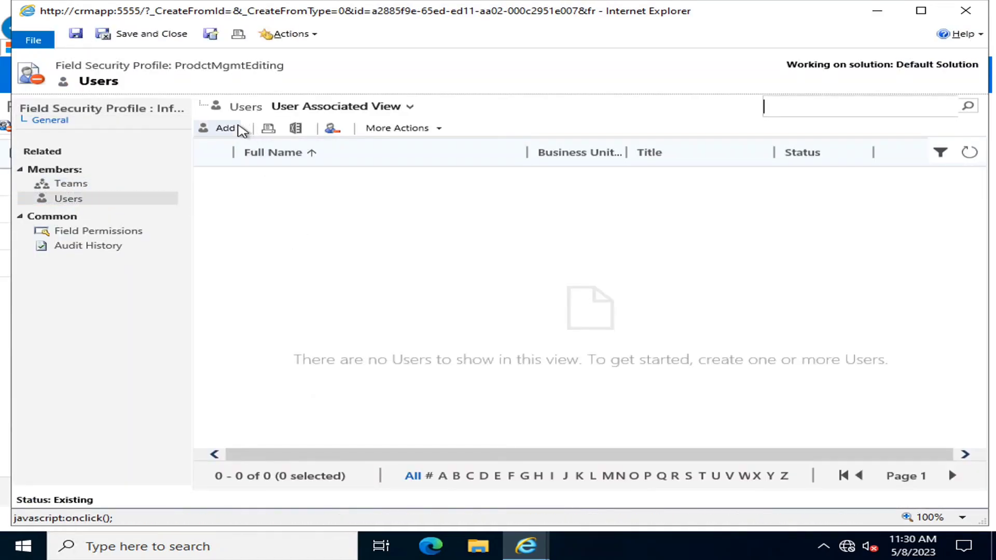
click(239, 128)
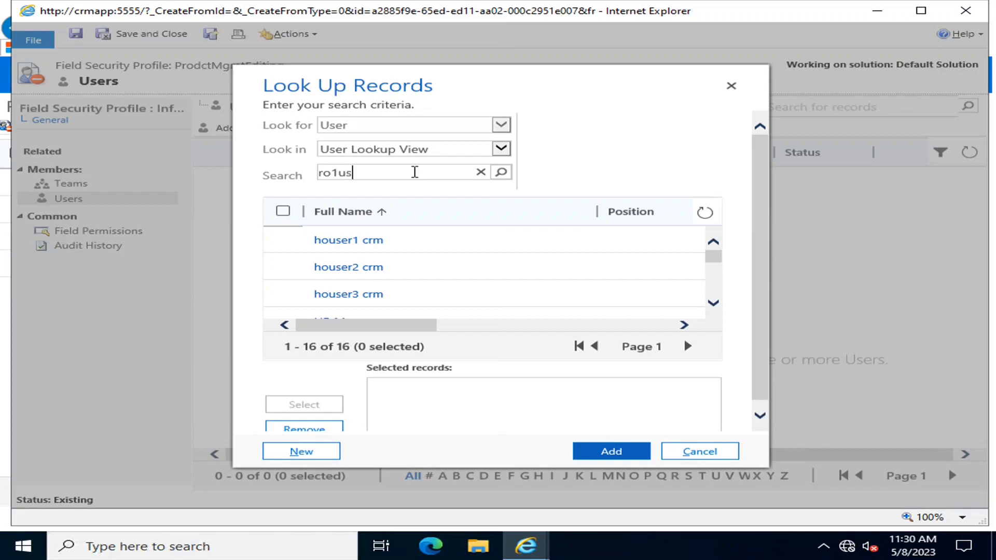
key(Return)
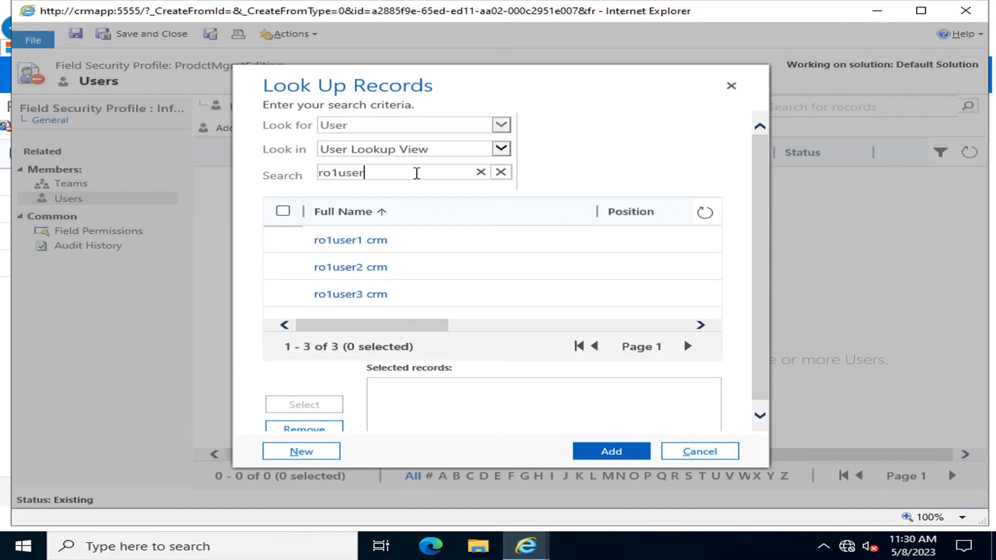
click(283, 266)
click(318, 413)
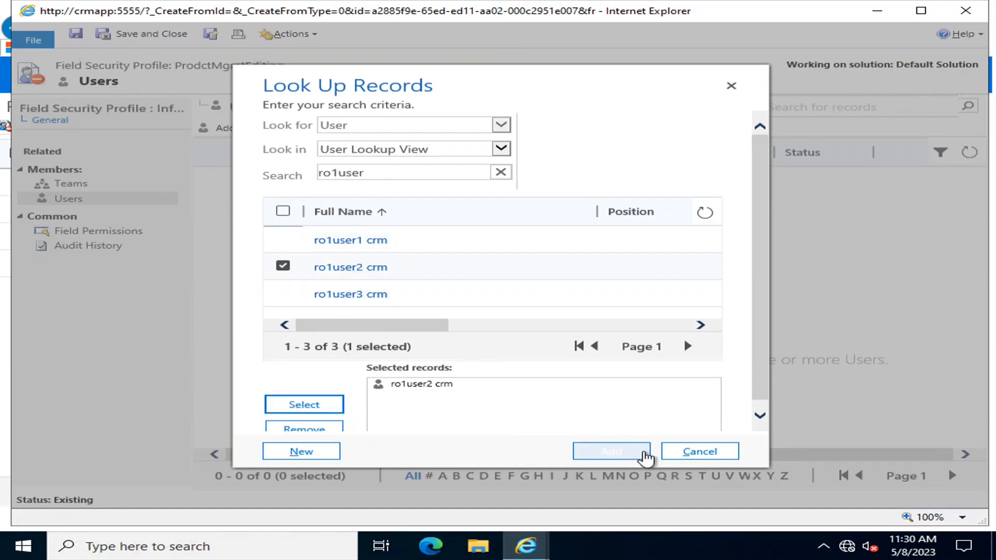
click(598, 458)
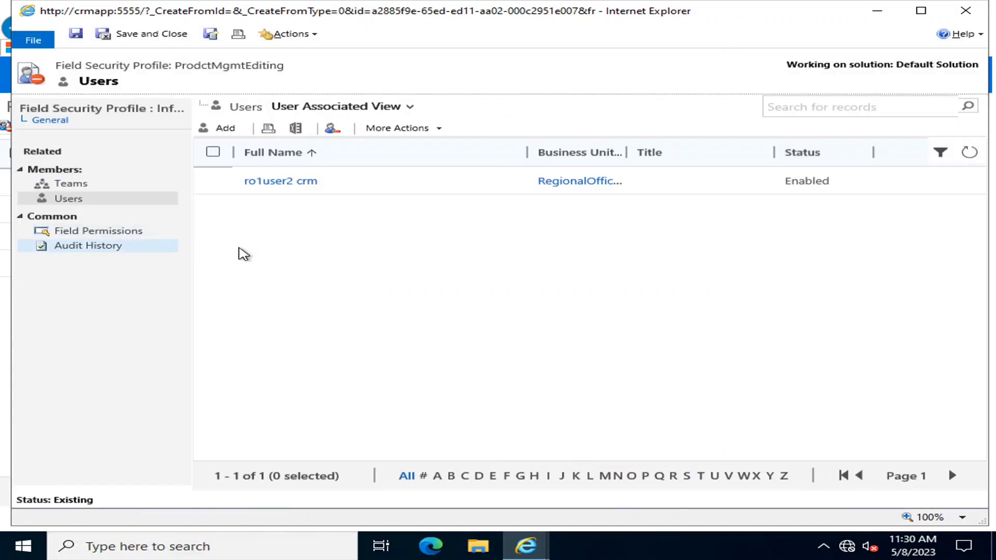
click(121, 232)
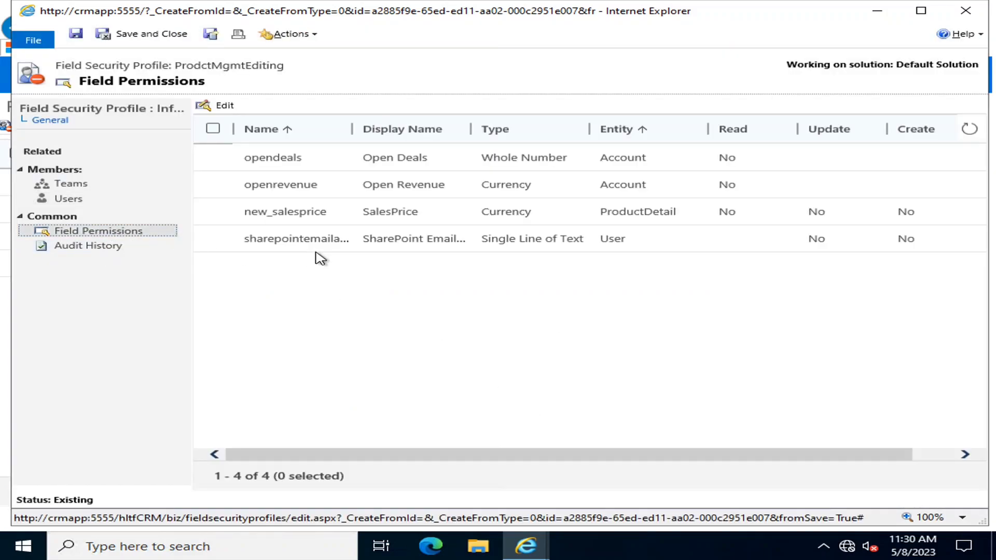
Set new_salesprice to Read Yes, Update Yes, Create No, then save and close ProdctMgmtEditing
click(212, 210)
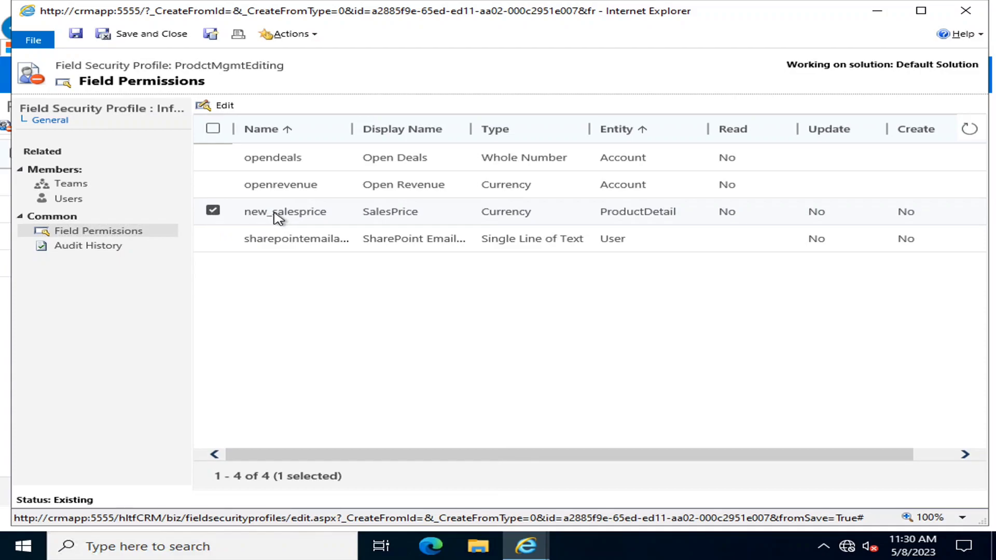
double_click(279, 218)
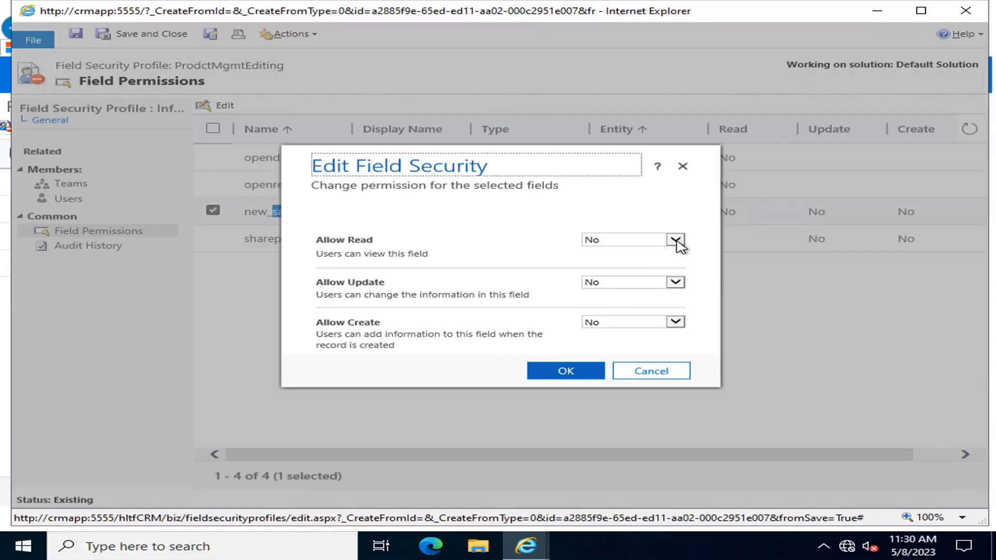
click(682, 283)
click(640, 271)
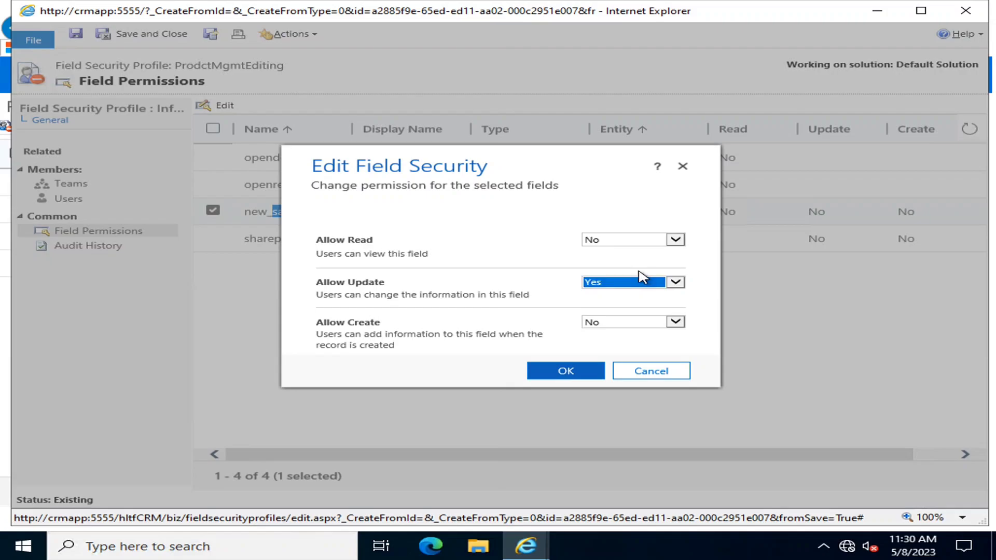
click(674, 323)
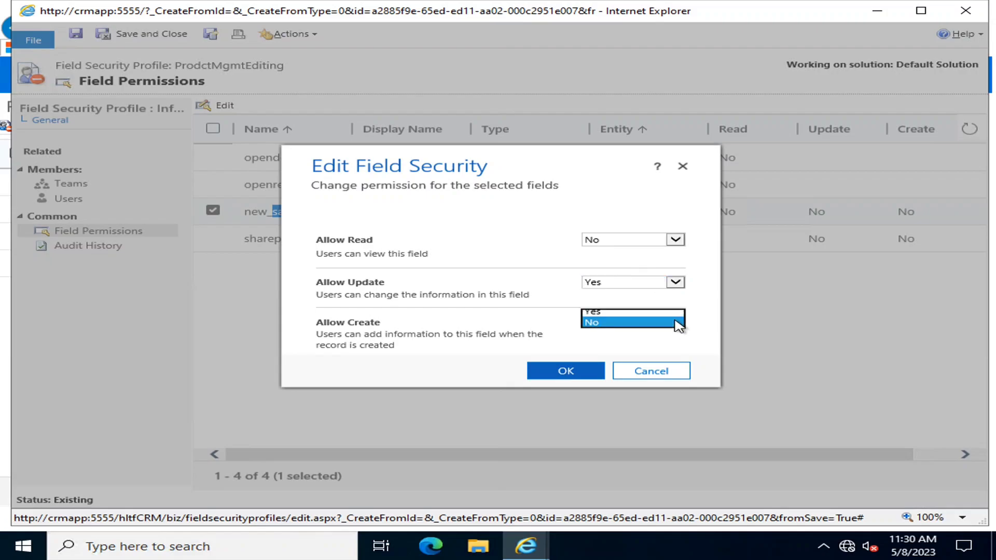
click(615, 322)
click(675, 239)
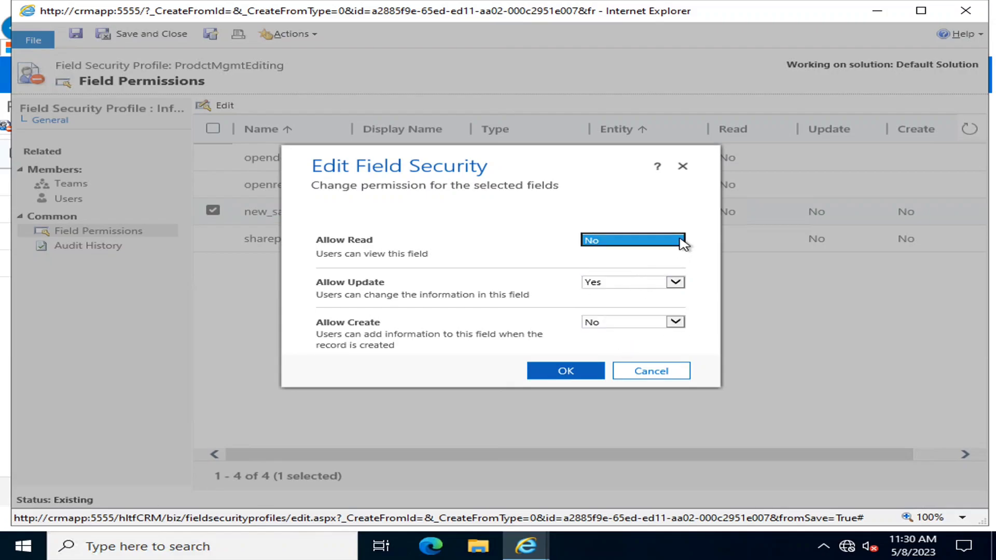
click(612, 229)
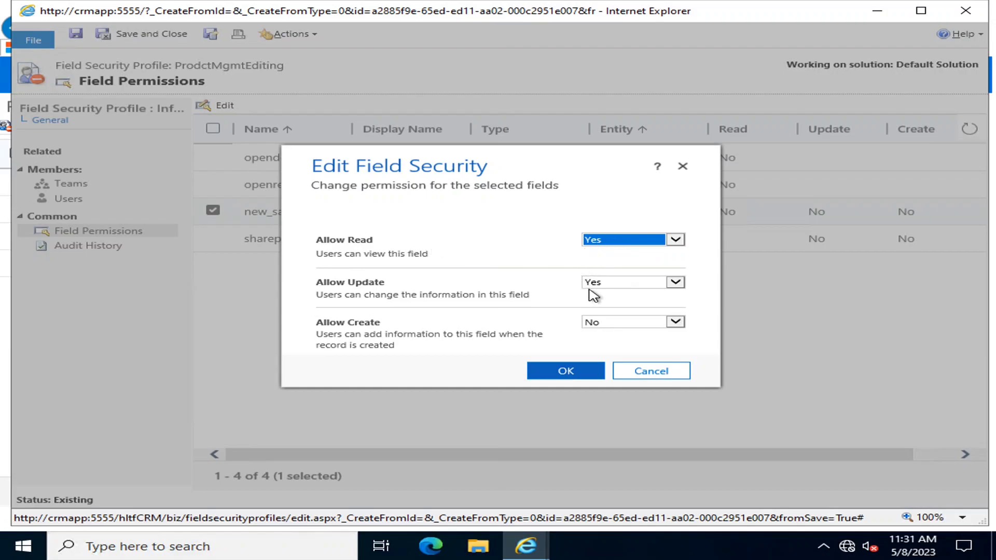
click(592, 371)
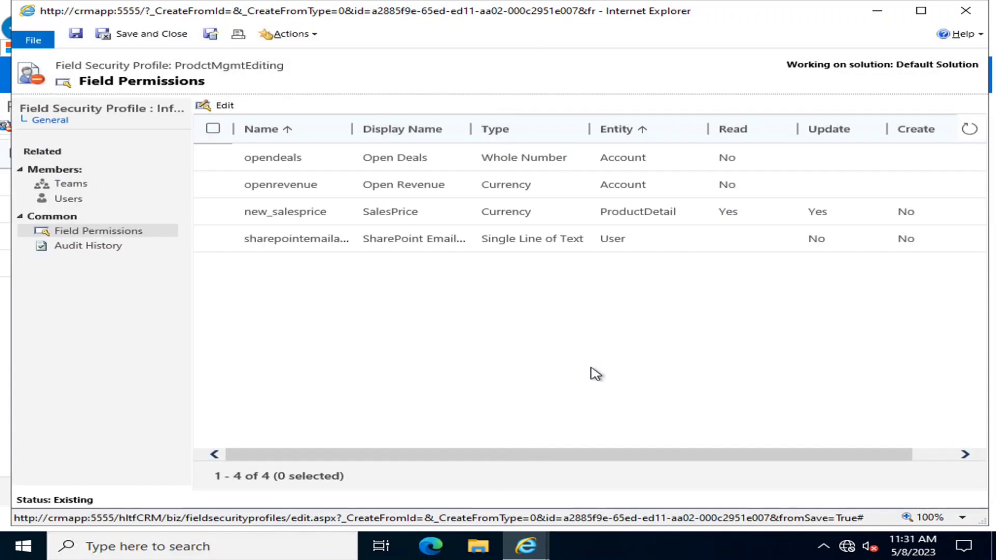
click(122, 34)
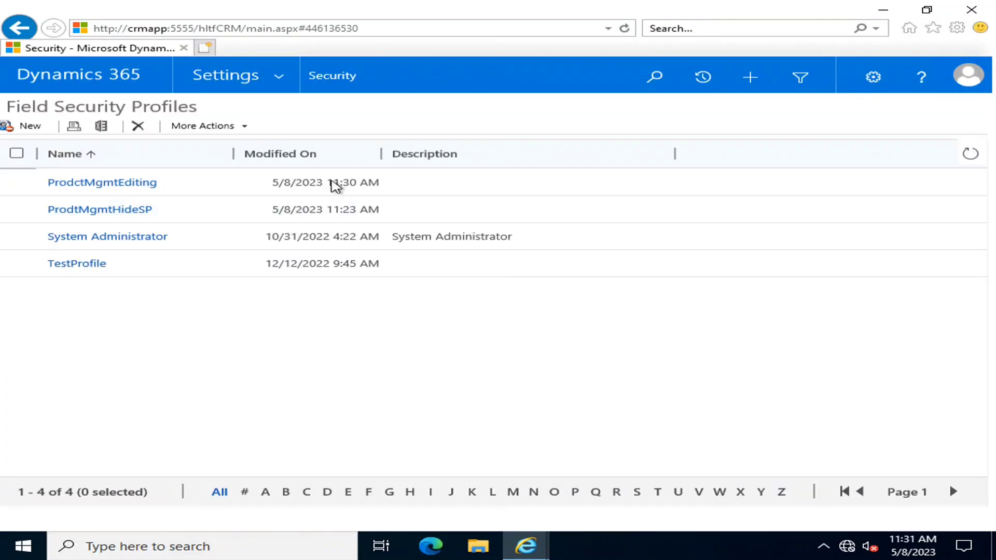
mouse_move(525, 545)
mouse_move(699, 483)
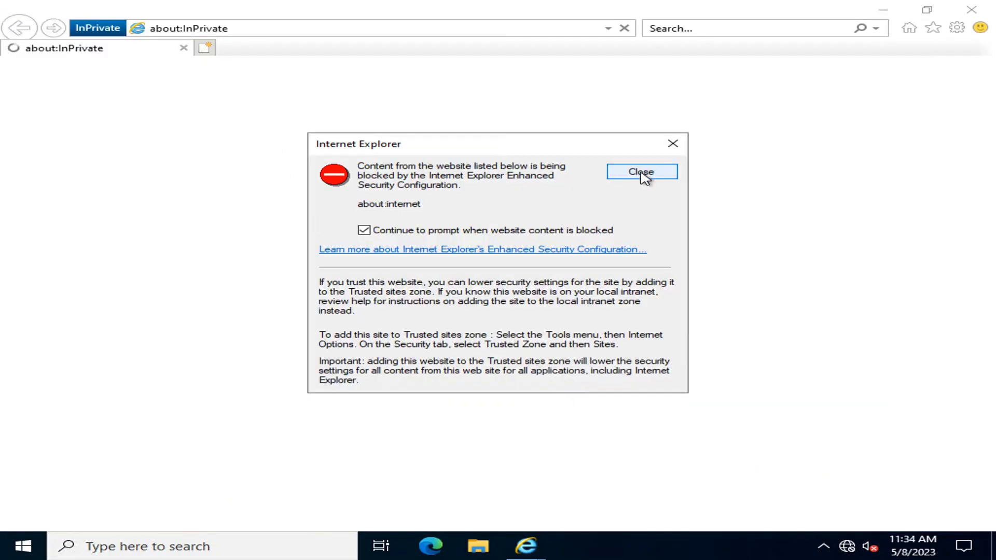
click(644, 173)
click(388, 28)
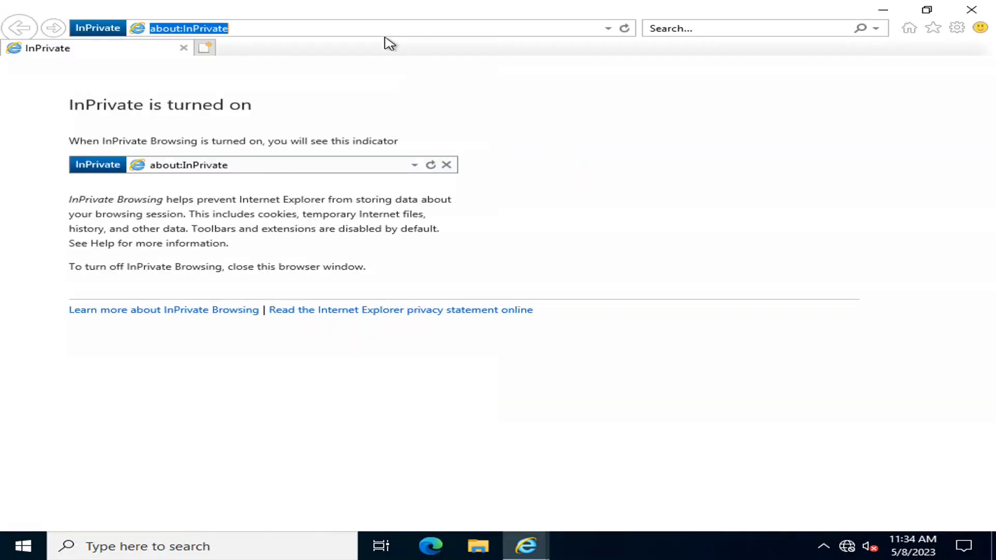
text(http://crmapp:5555/hltfCRM/)
key(Return)
Enter the second test user's user name and password and submit the sign-in
text(ro1user2)
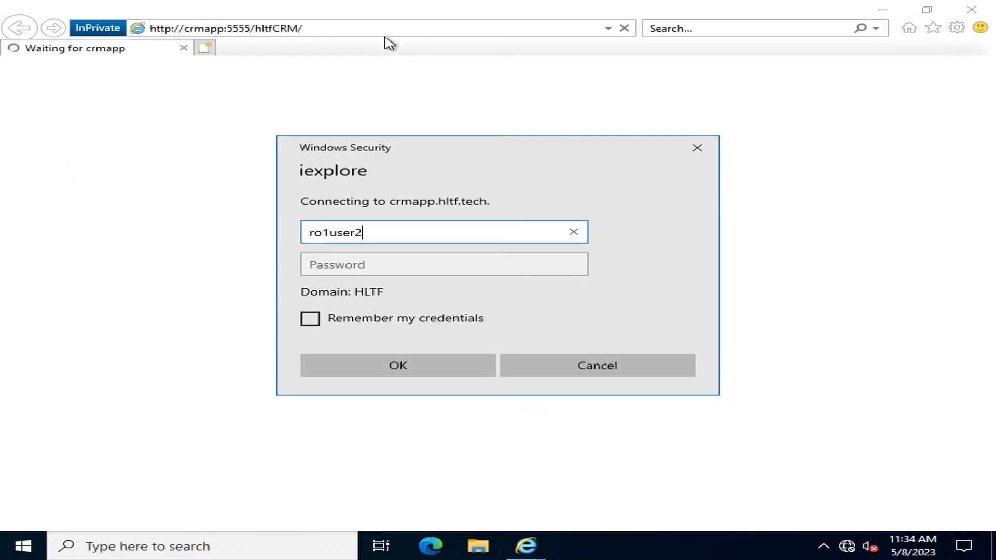
key(Tab)
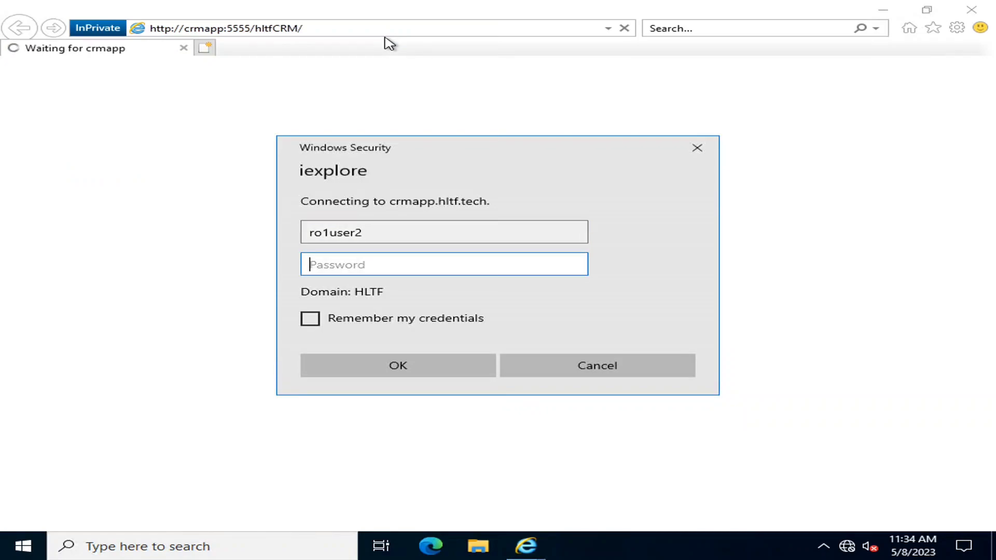
text(••)
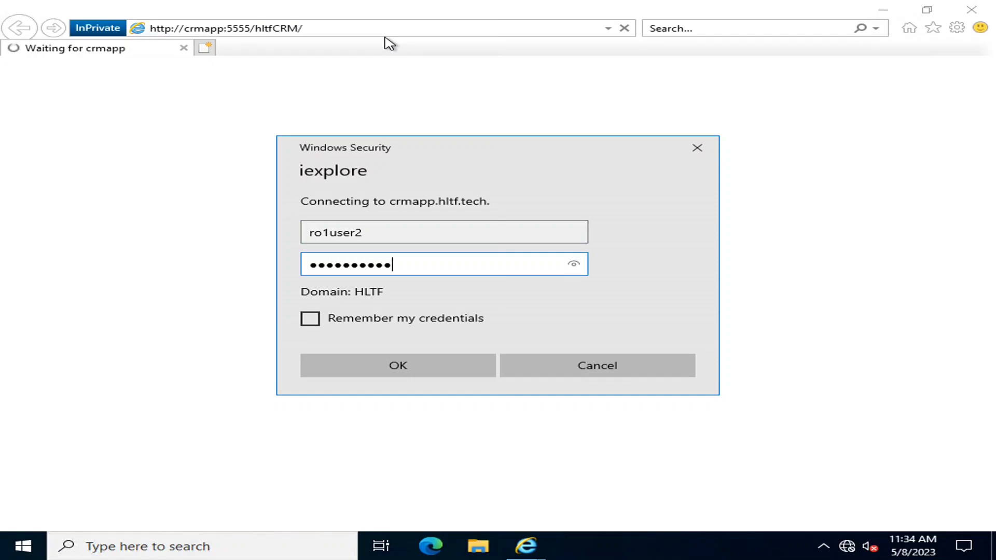
key(Return)
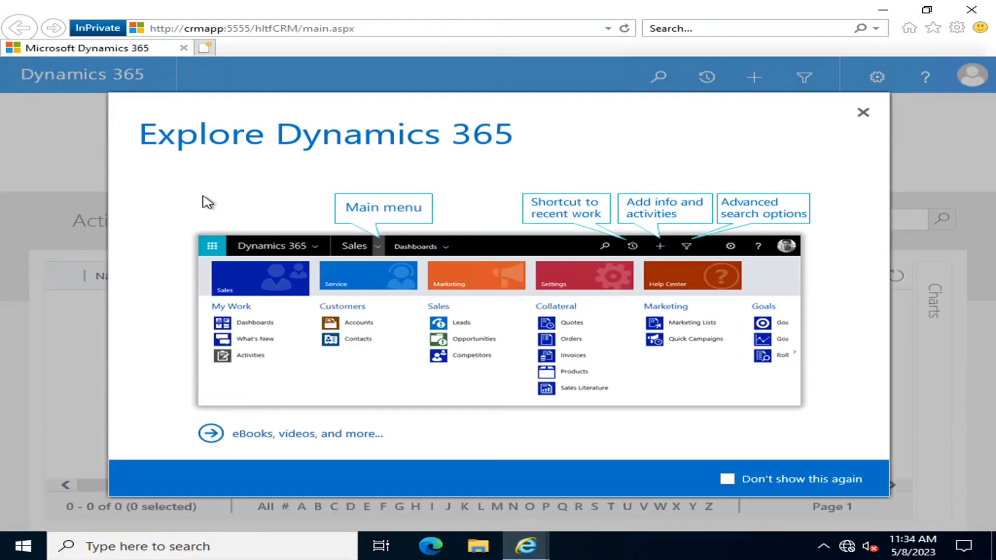
Dismiss the welcome dialog permanently and open Item No 1 from CustomModule > ProductDetails
click(789, 480)
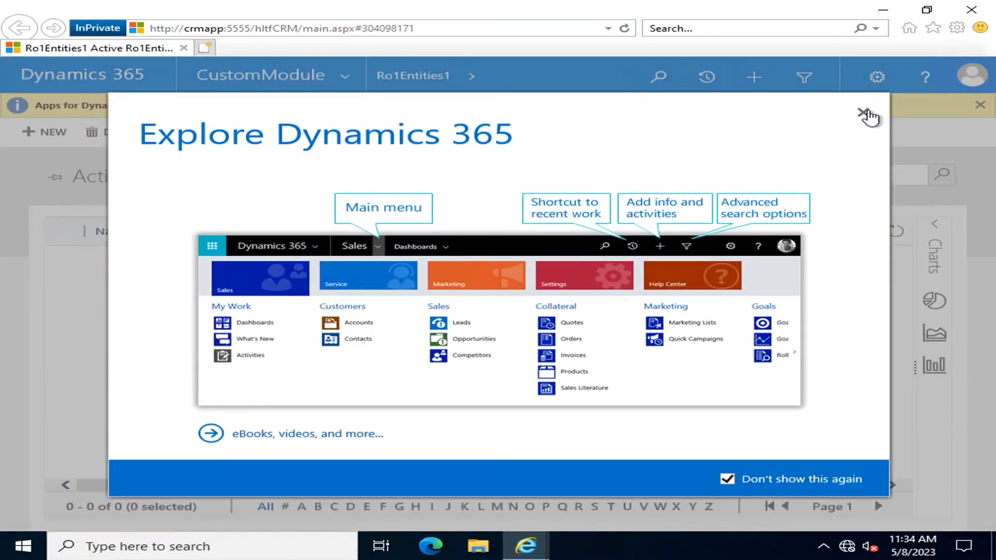
click(863, 114)
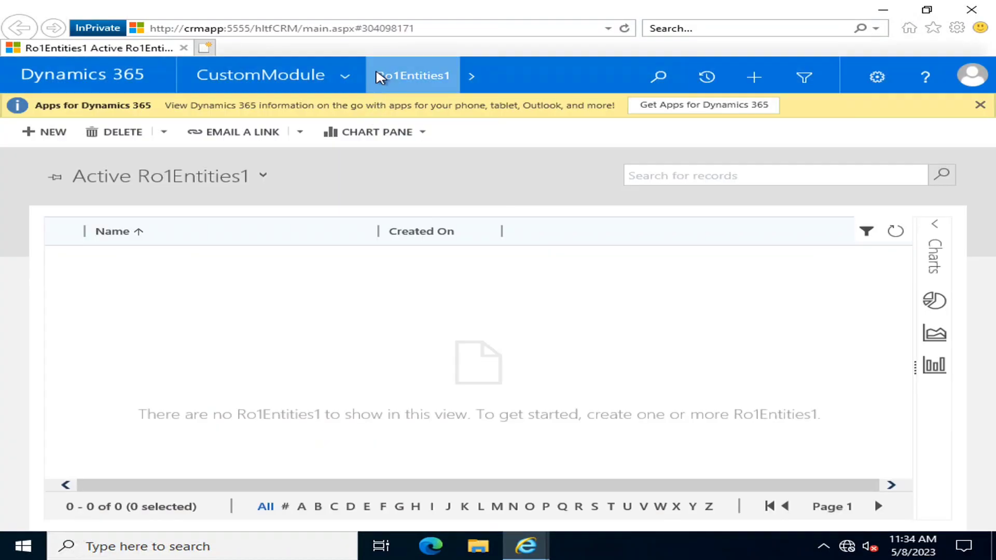
click(346, 76)
click(84, 244)
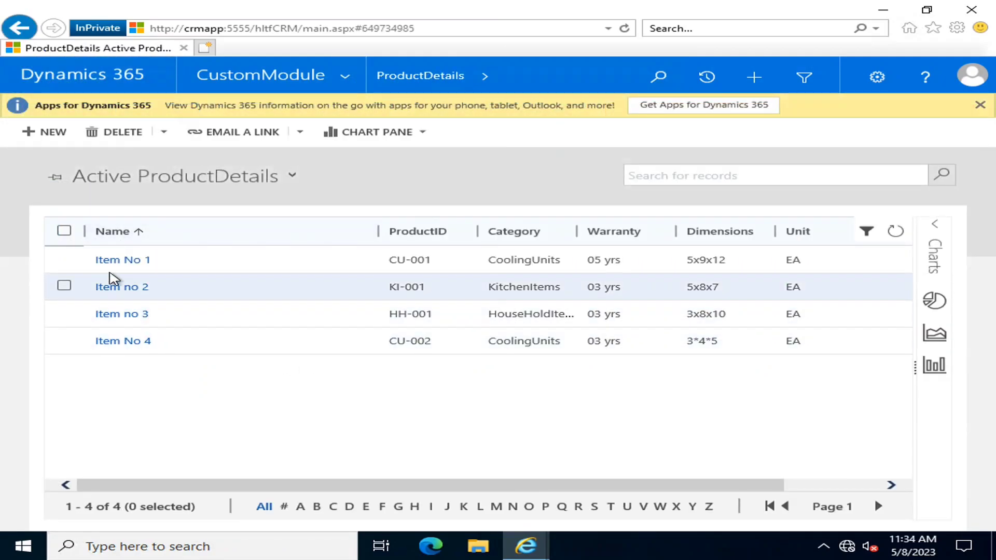
drag(691, 483, 788, 483)
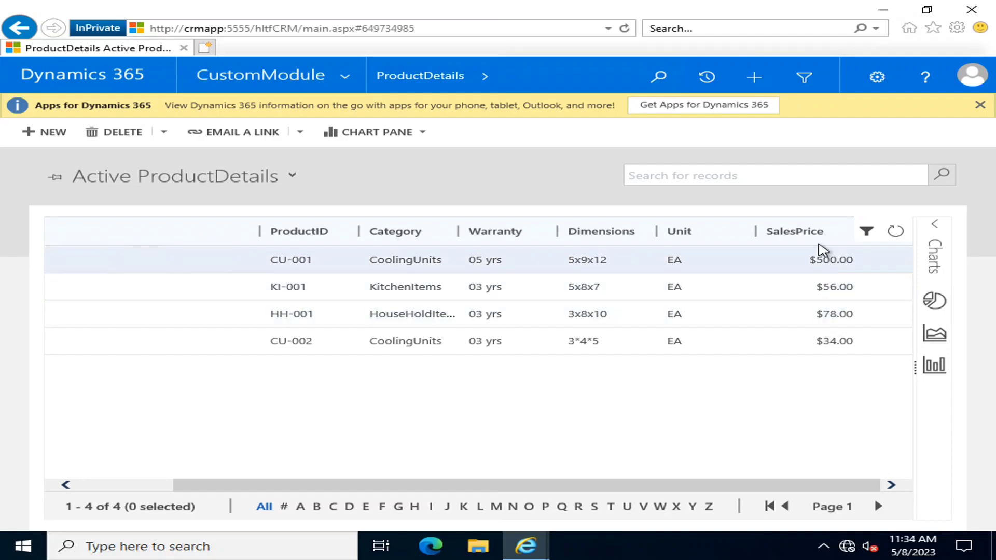
drag(716, 493, 79, 345)
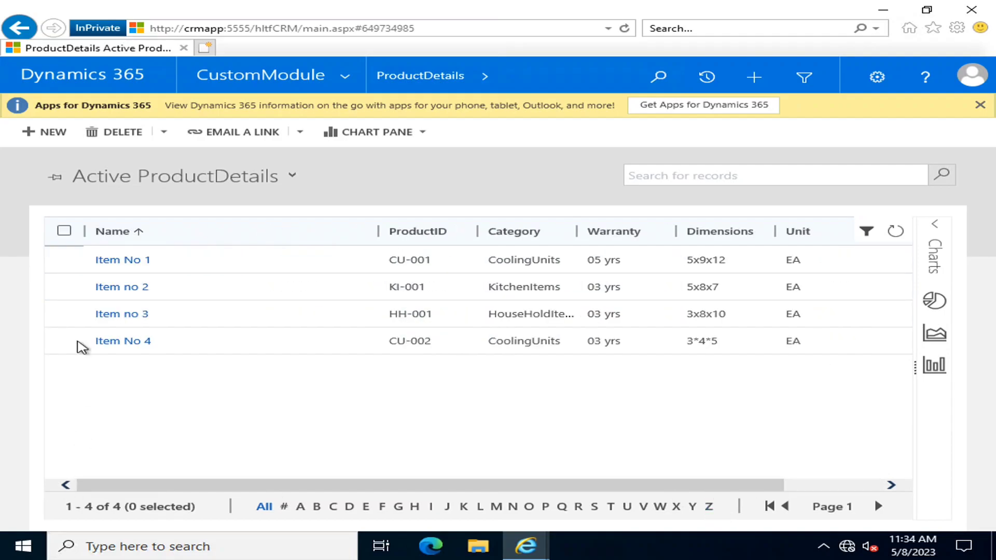
click(124, 261)
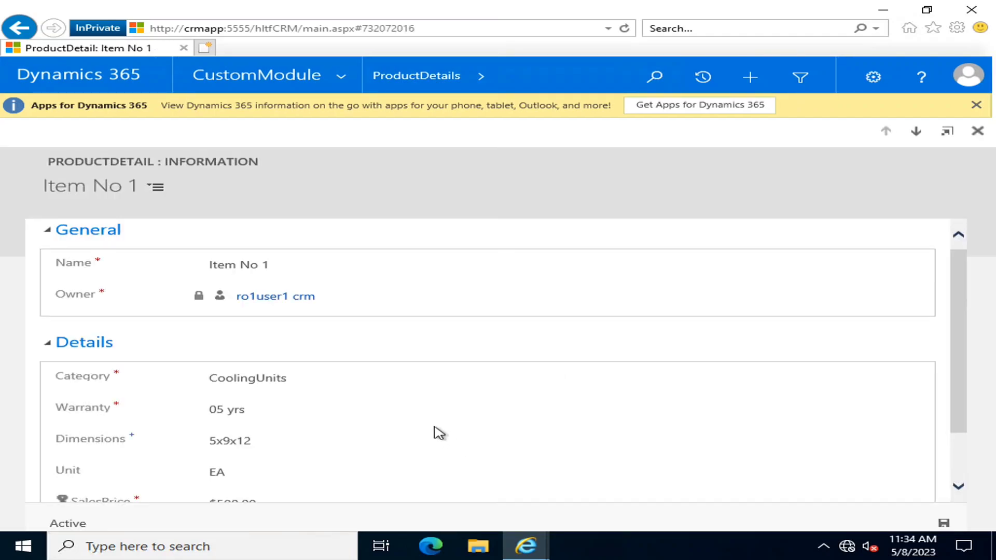
Change SalesPrice from $500.00 to $5,000.00 and switch to the admin Dynamics window
scroll(369, 377, down, 2)
click(225, 442)
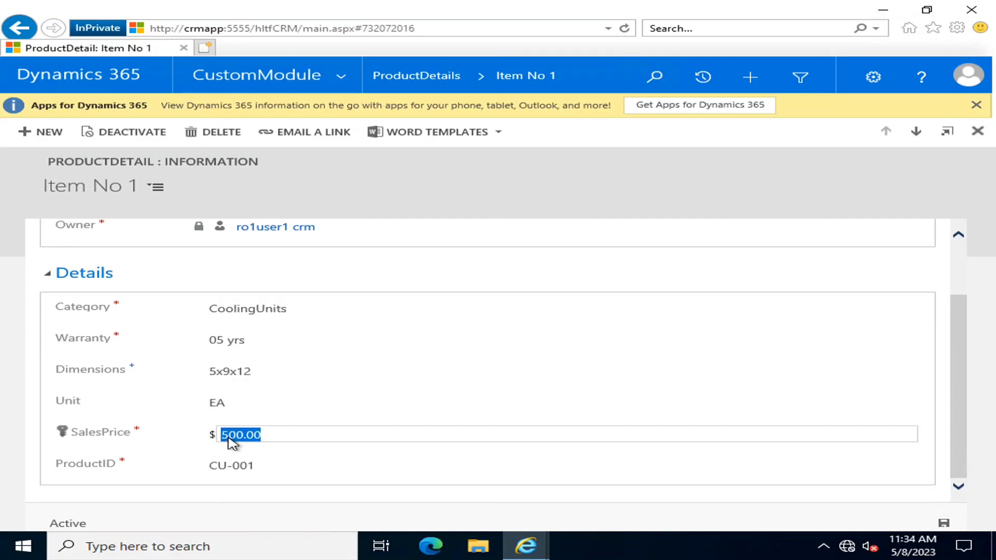
click(278, 437)
click(238, 436)
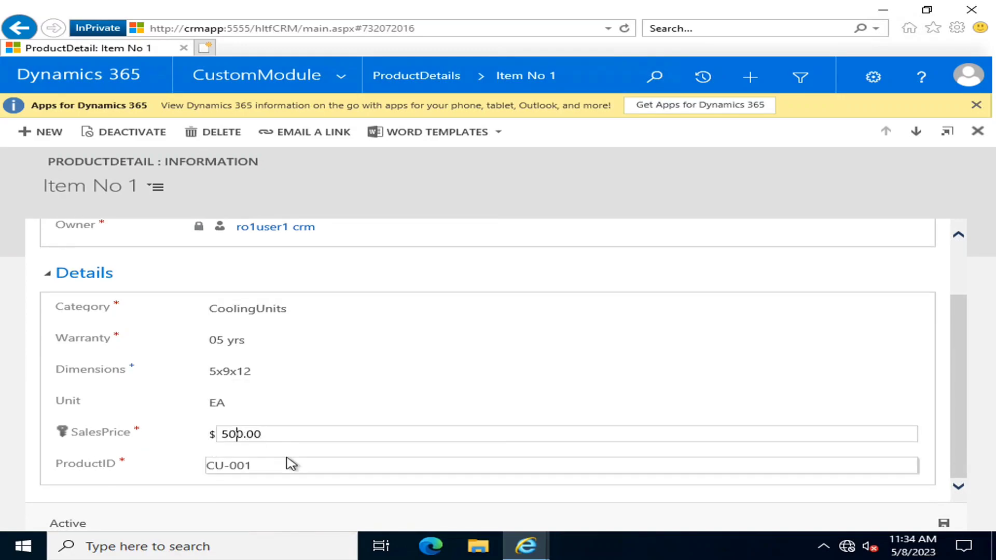
text(0)
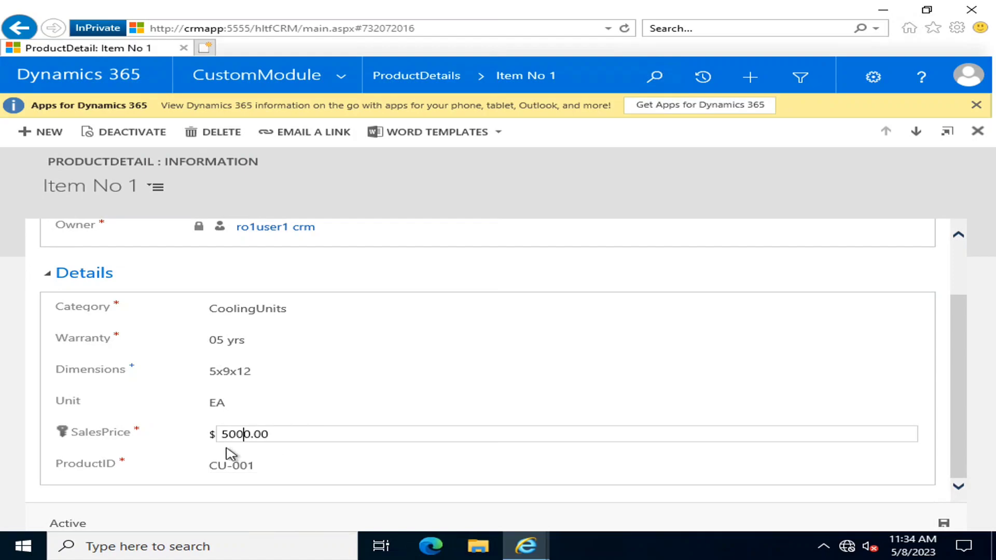
click(223, 495)
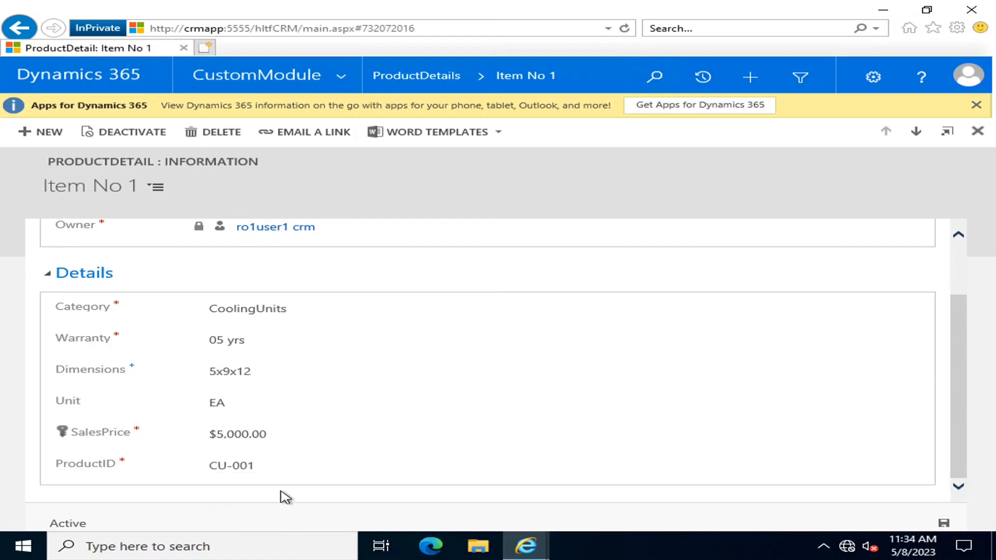
click(235, 435)
click(246, 436)
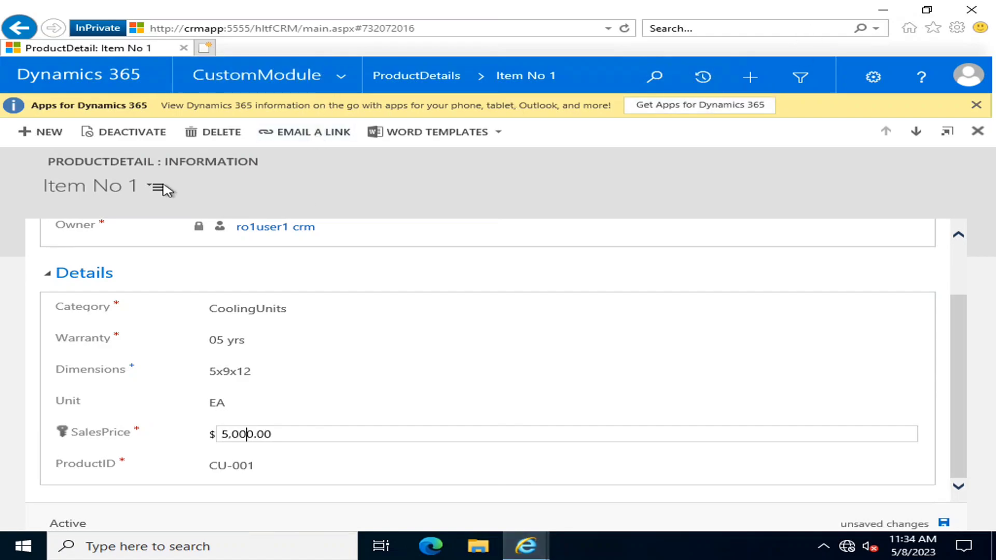
click(432, 179)
click(882, 9)
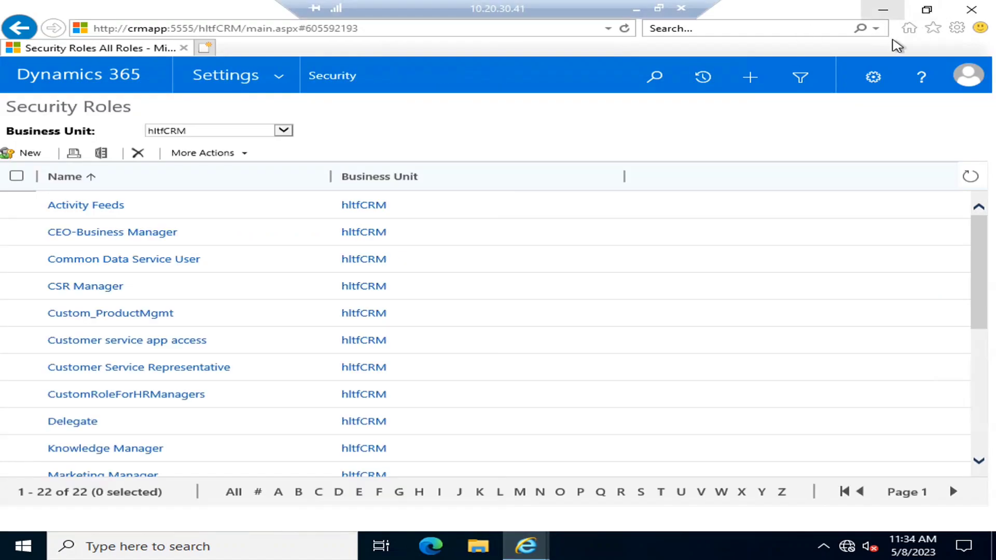
Open ProdctMgmtEditing's field permissions via Settings > Security > Field Security Profiles
click(279, 75)
click(495, 243)
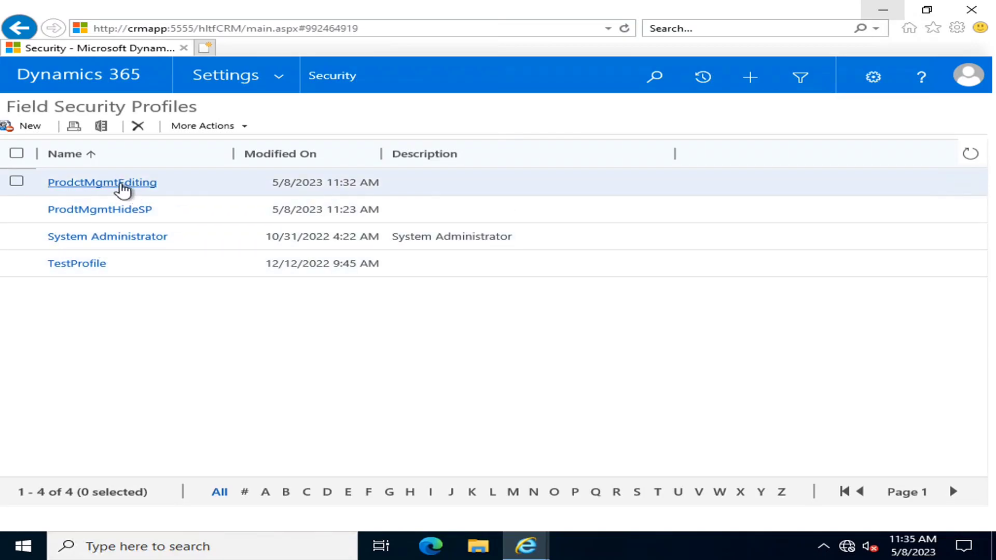
click(123, 184)
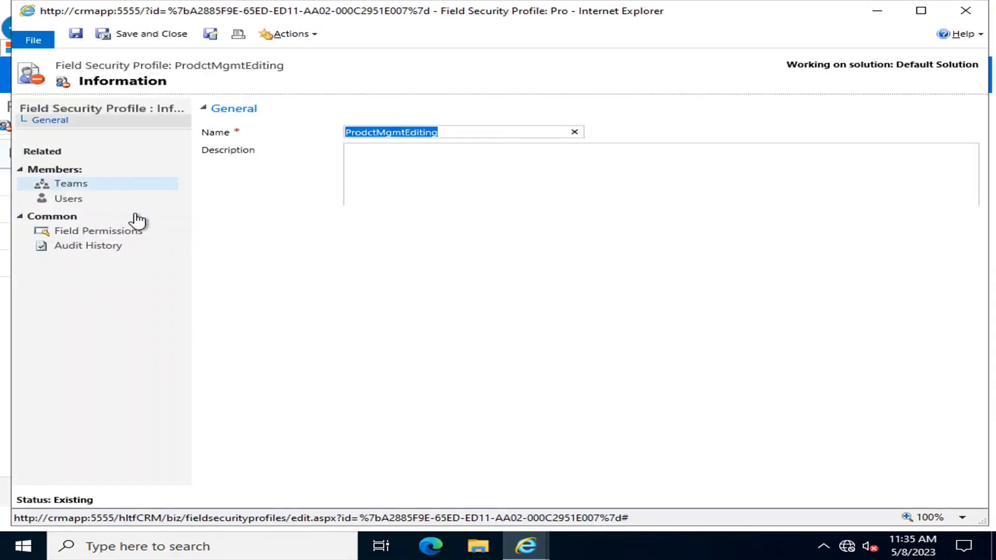
click(98, 231)
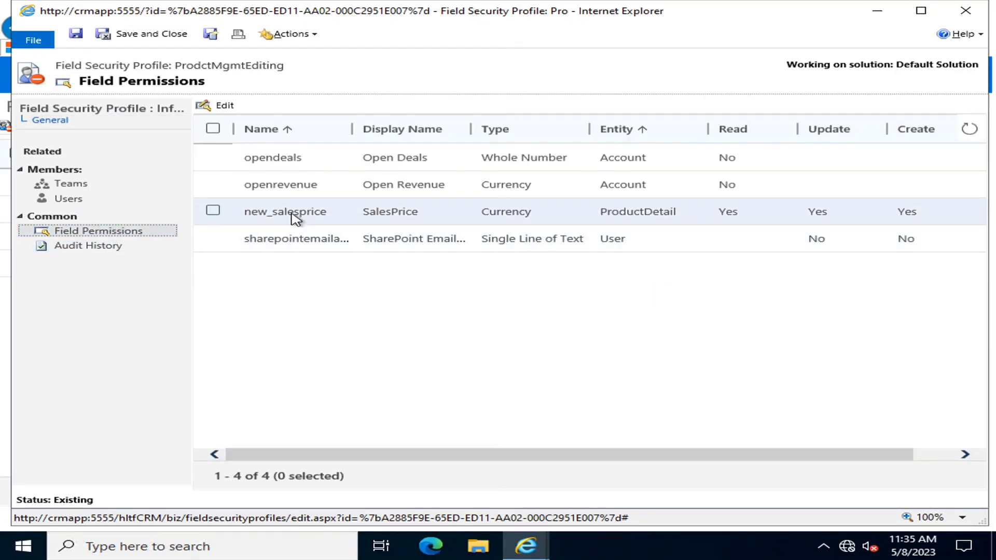
Set new_salesprice Allow Update and Allow Create to No, save and close, and return to Item No 1
double_click(296, 214)
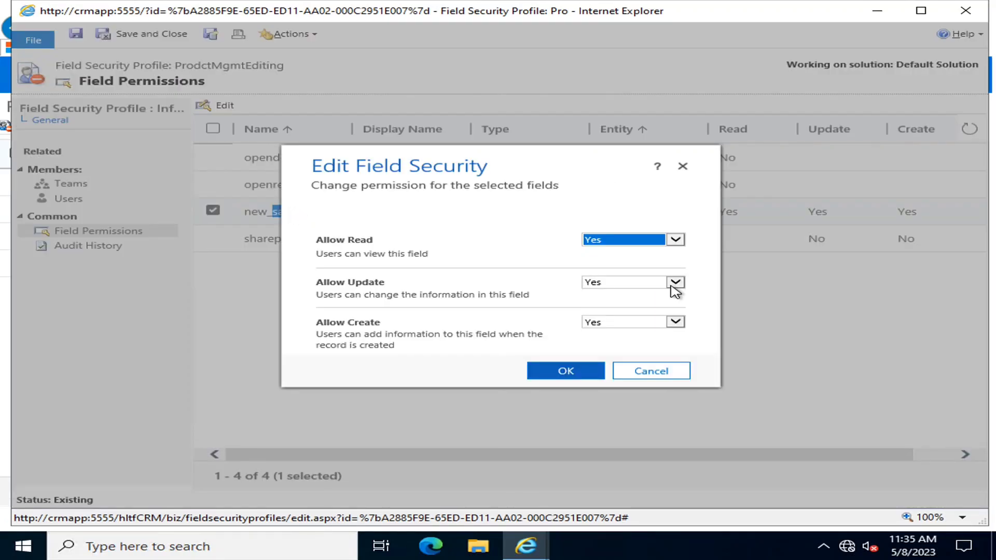
click(675, 283)
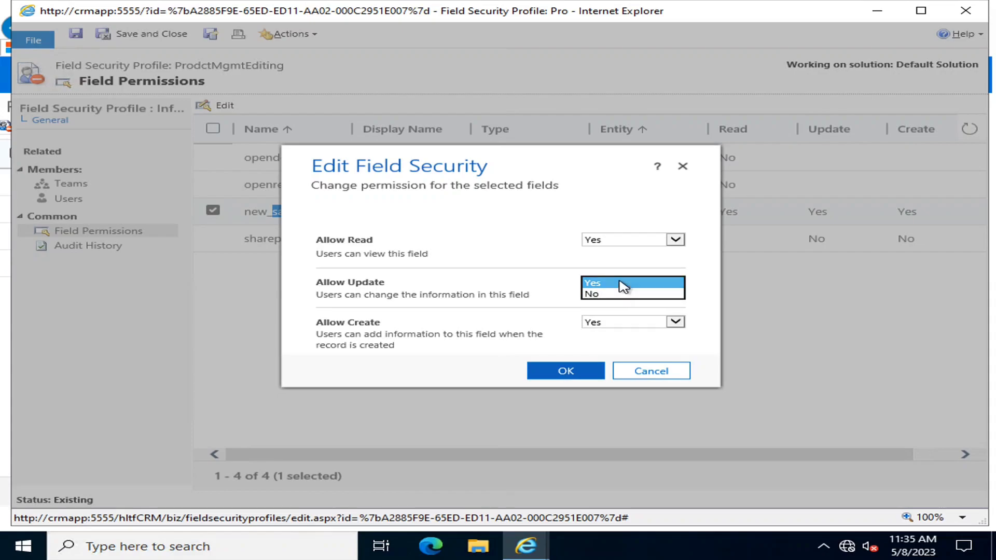
click(625, 294)
click(675, 322)
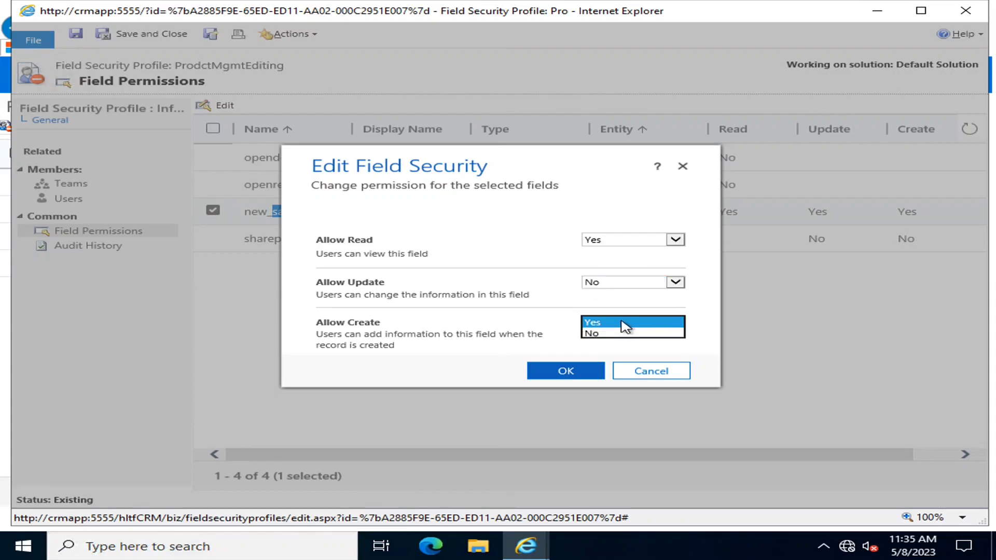
click(620, 335)
click(581, 375)
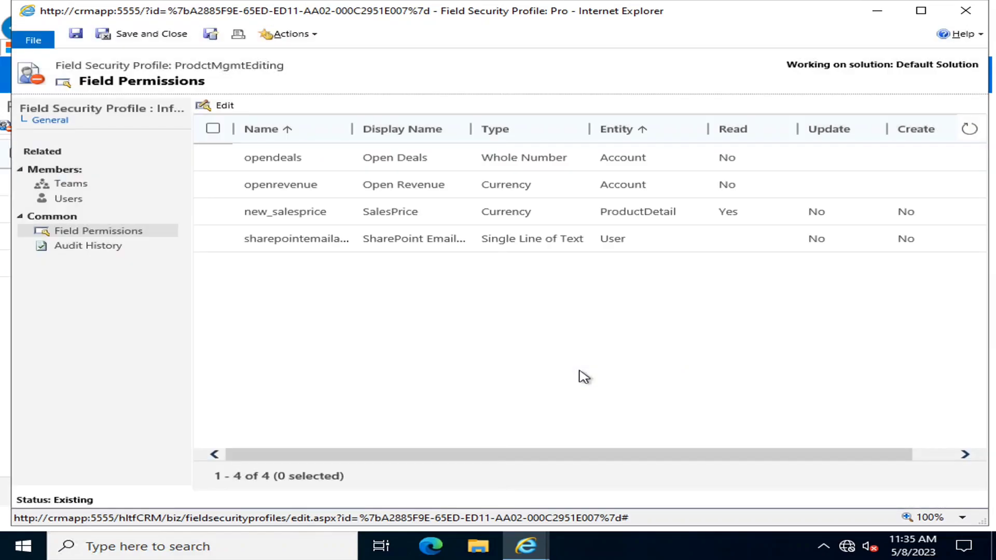
click(121, 35)
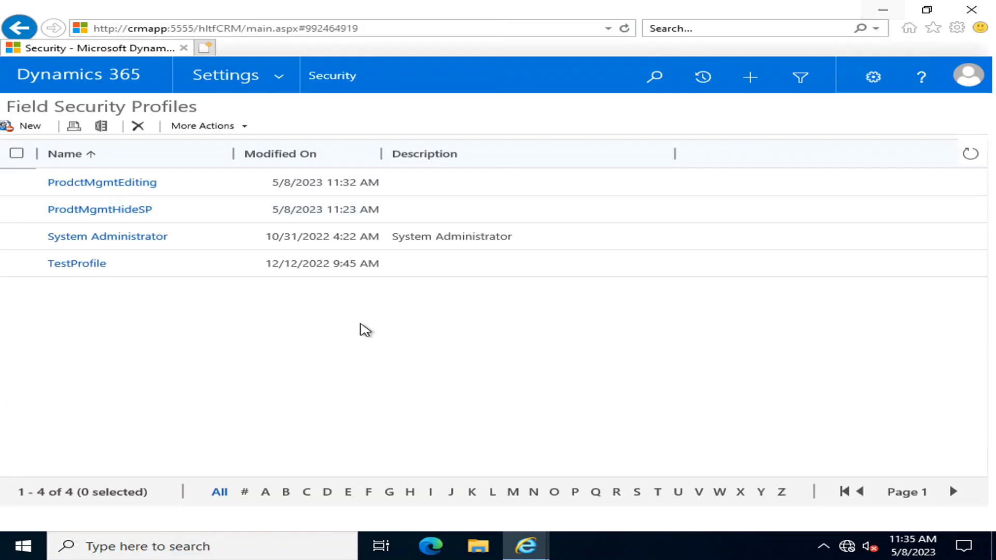
mouse_move(540, 552)
click(645, 460)
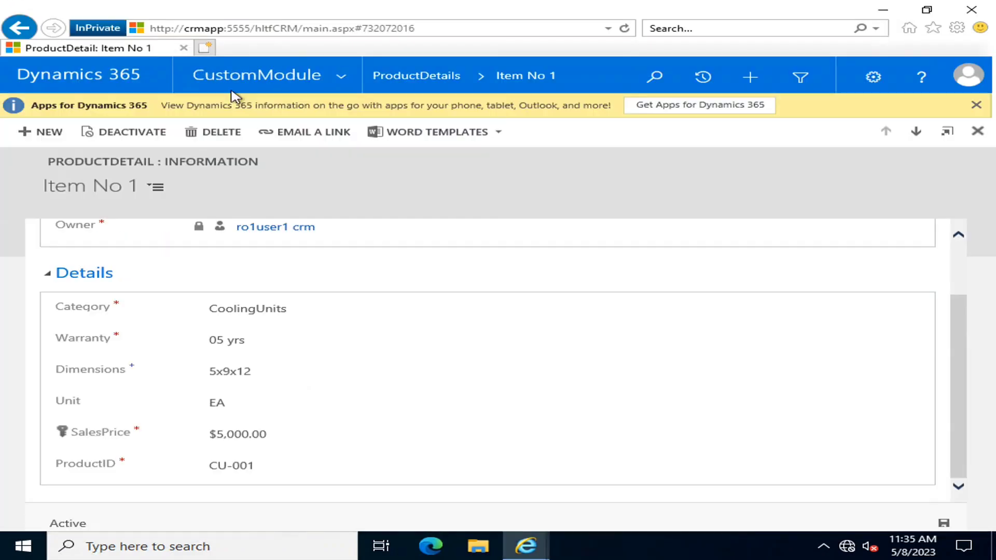
Reload Item No 1 and confirm SalesPrice is locked at $5,000.00
click(625, 29)
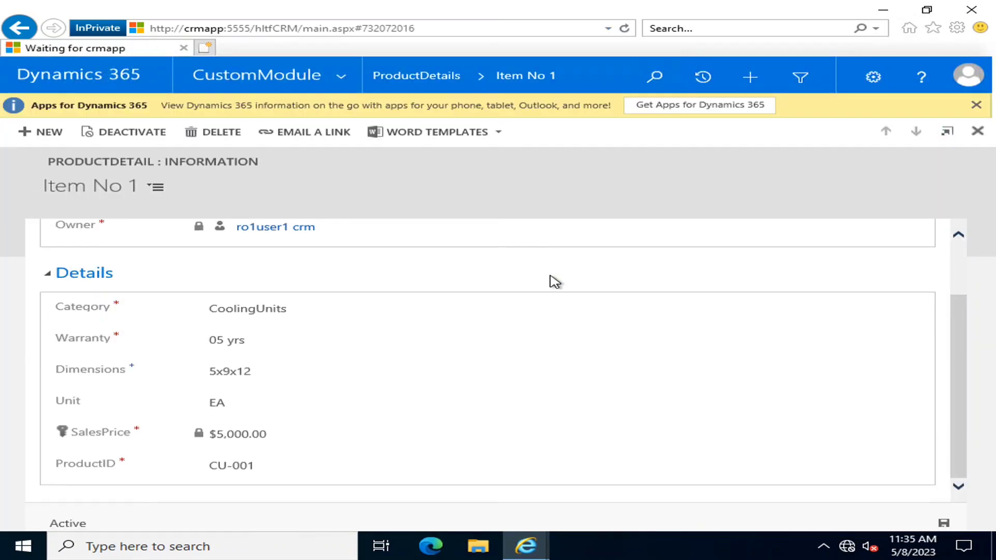
click(255, 440)
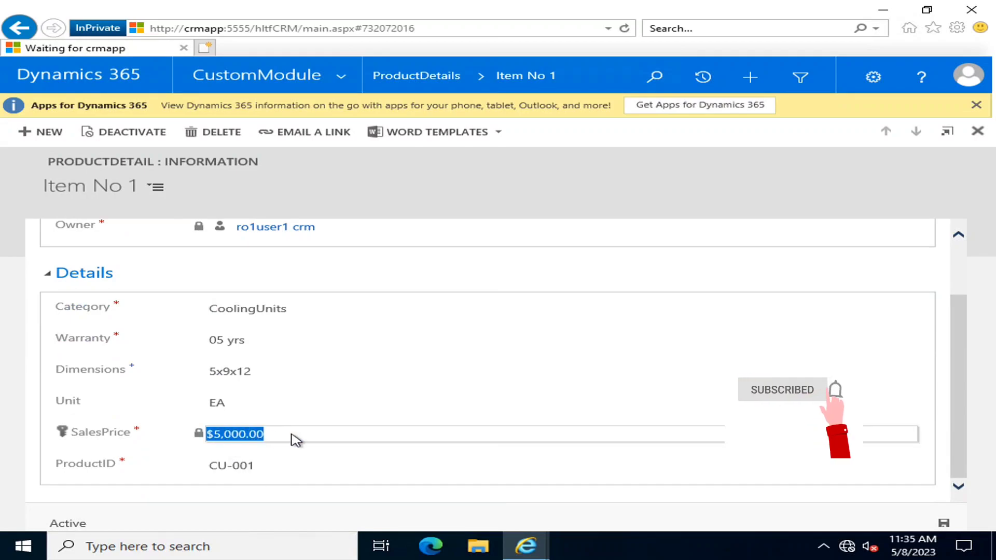
click(239, 441)
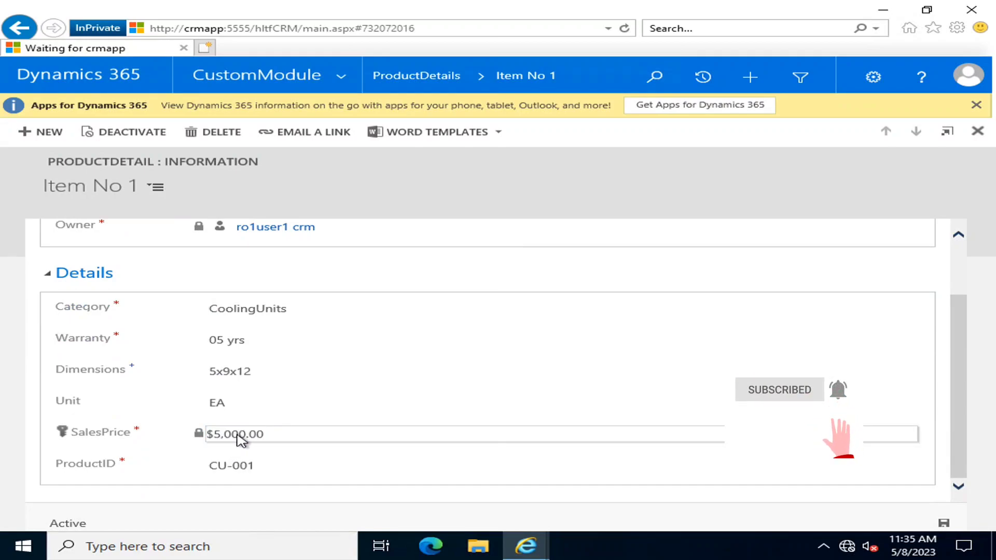
Confirm Dimensions, Warranty, Category and Unit remain editable, leaving Unit as EA
click(207, 372)
click(271, 371)
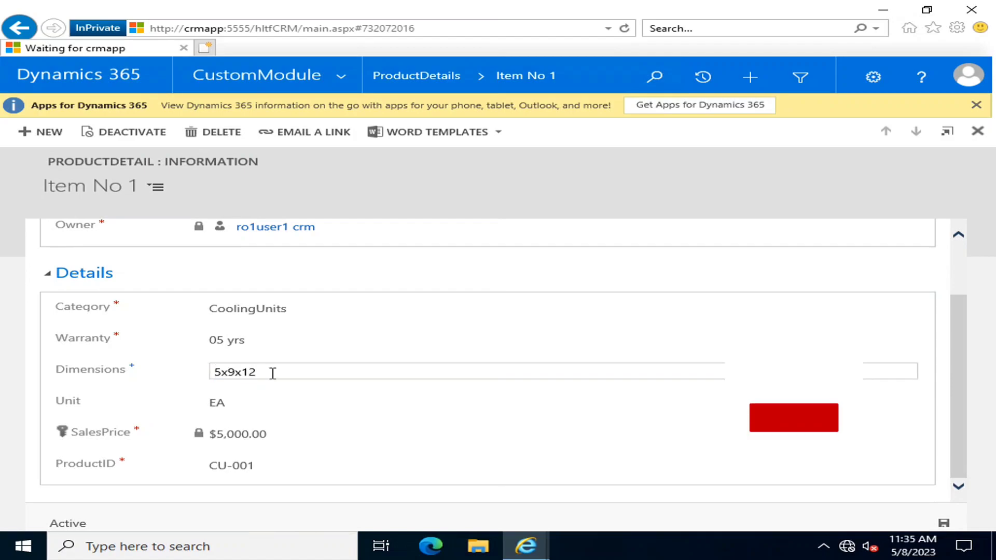
click(254, 346)
click(272, 315)
click(277, 376)
click(266, 404)
click(266, 405)
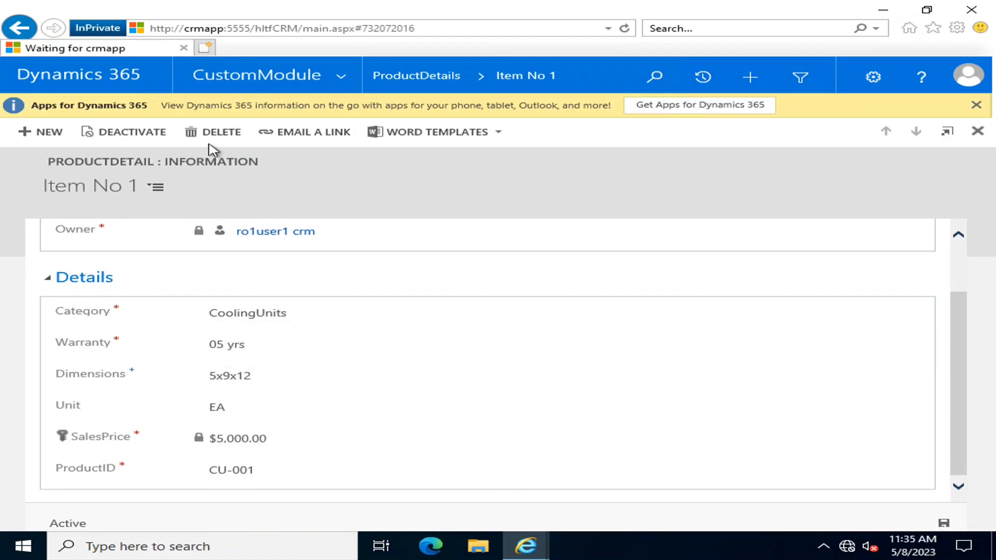